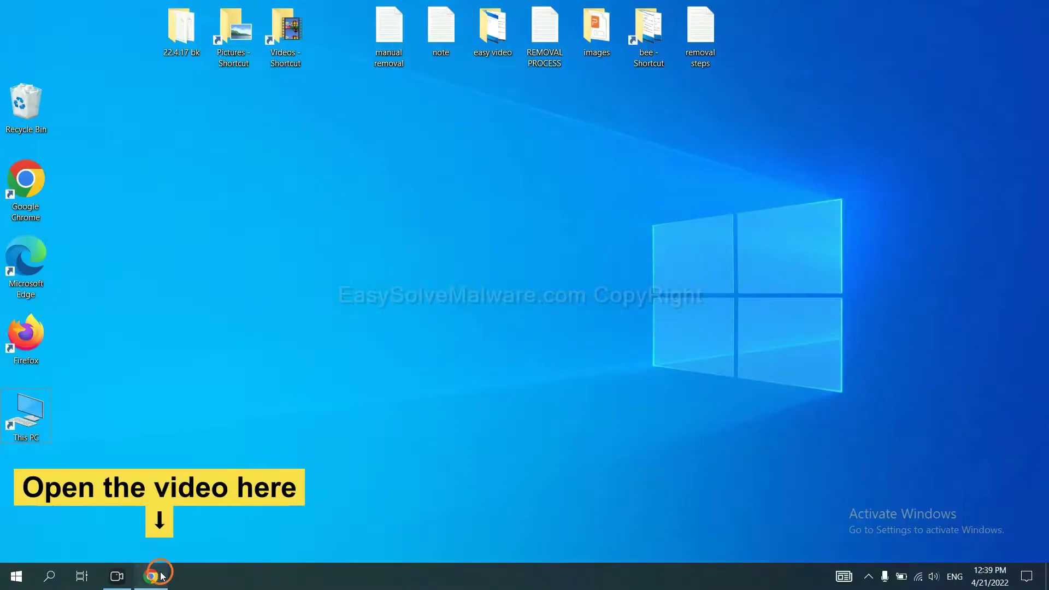
- Download the SpyHunter for Windows installer from the easysolvemalware.com removal guide tab
left_click(159, 572)
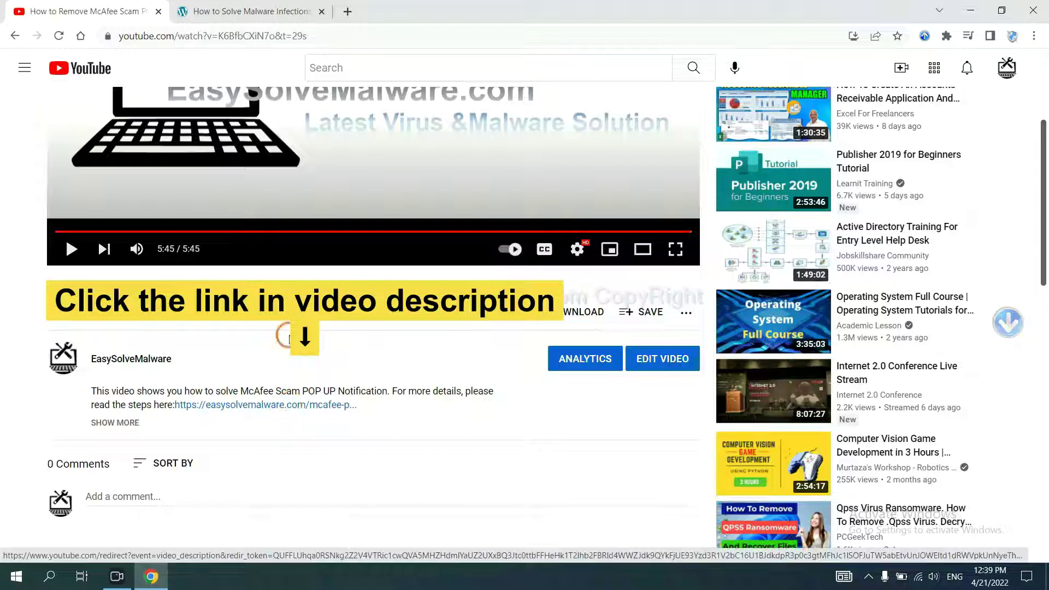
left_click(279, 11)
scroll(1046, 283, "down", 4)
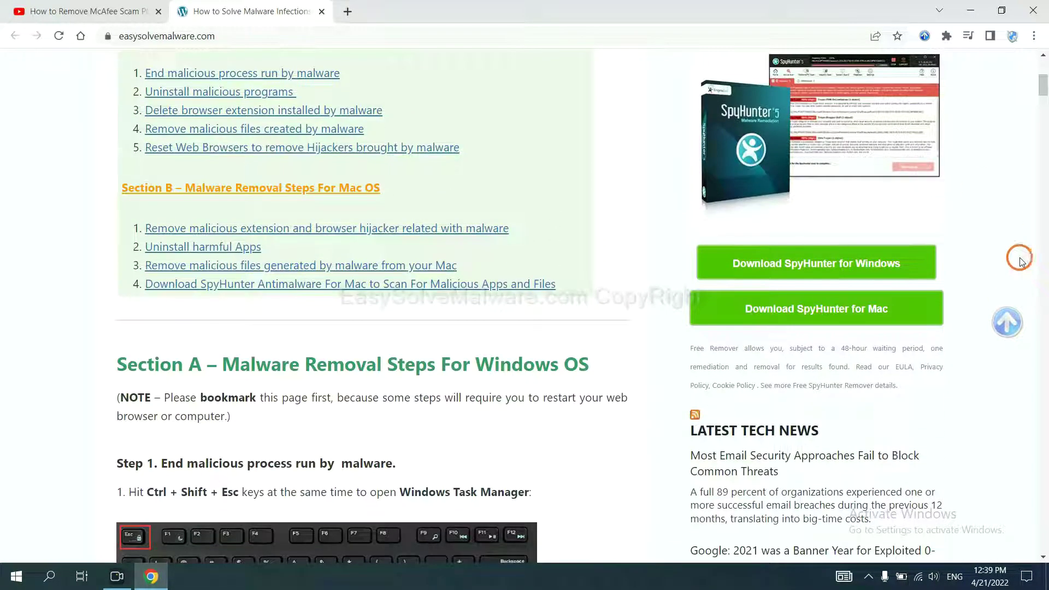
left_click(891, 262)
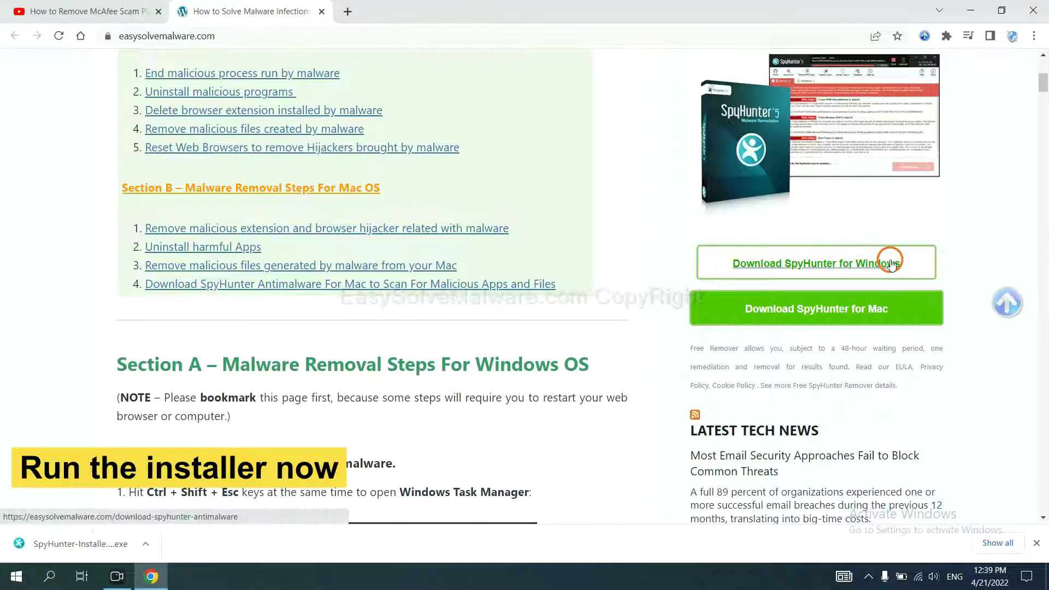
- Run the SpyHunter 5 installer in English, accept the EULA, and complete the installation
left_click(67, 544)
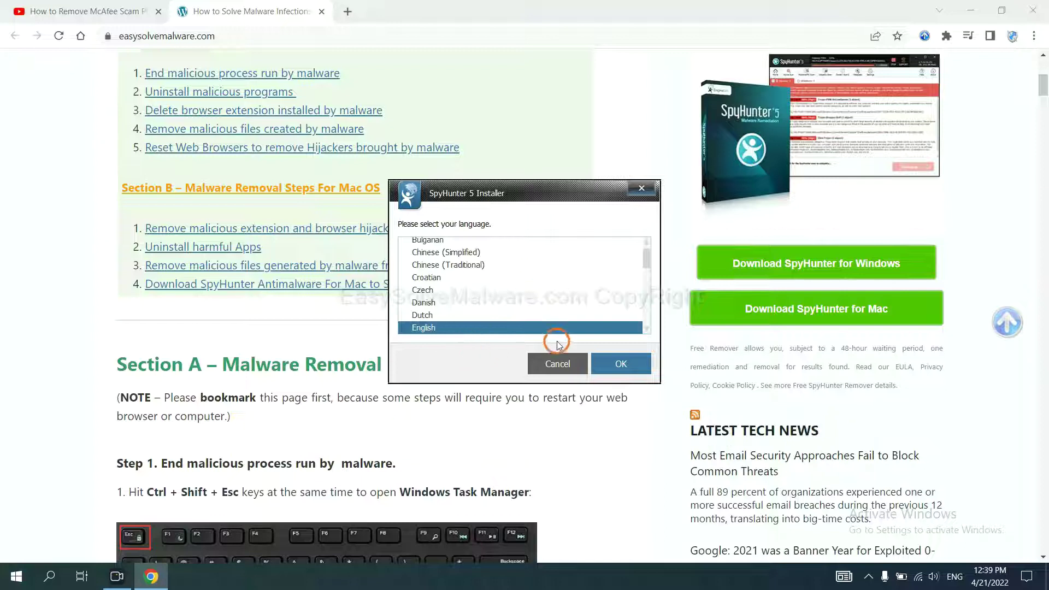
left_click(607, 365)
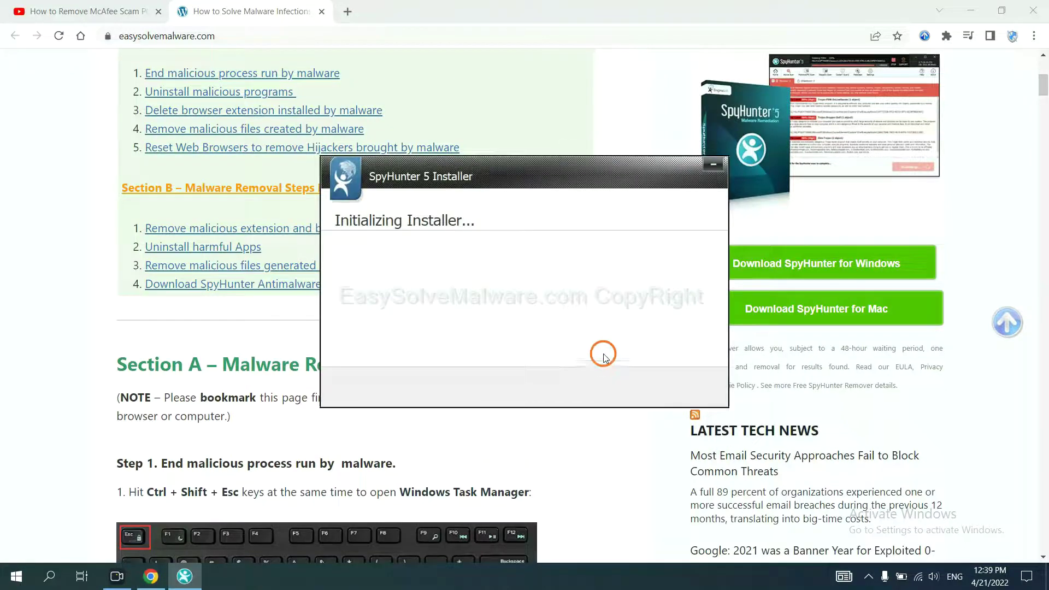
left_click(468, 297)
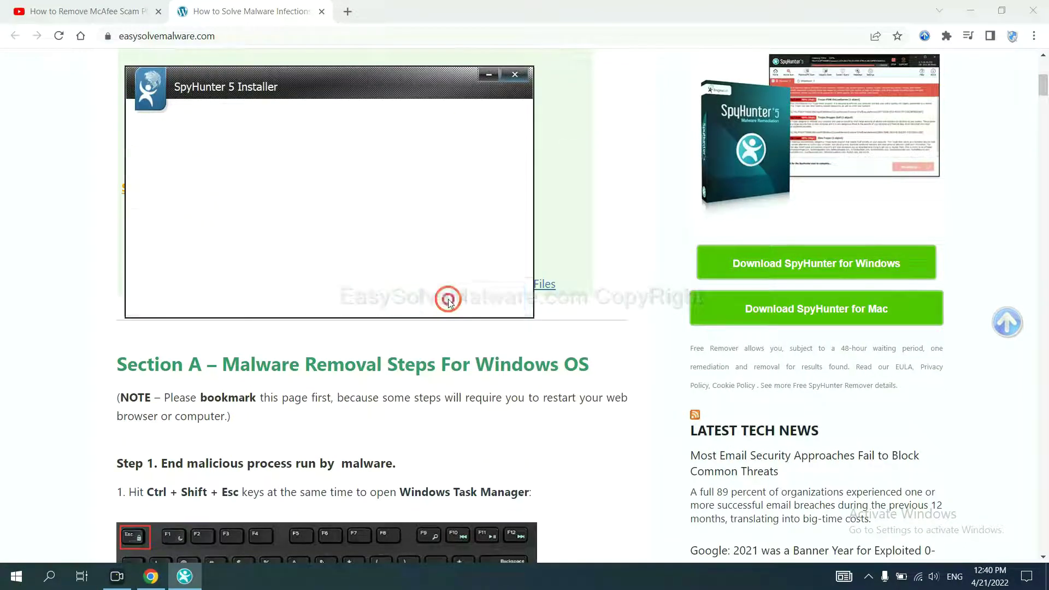
left_click(337, 263)
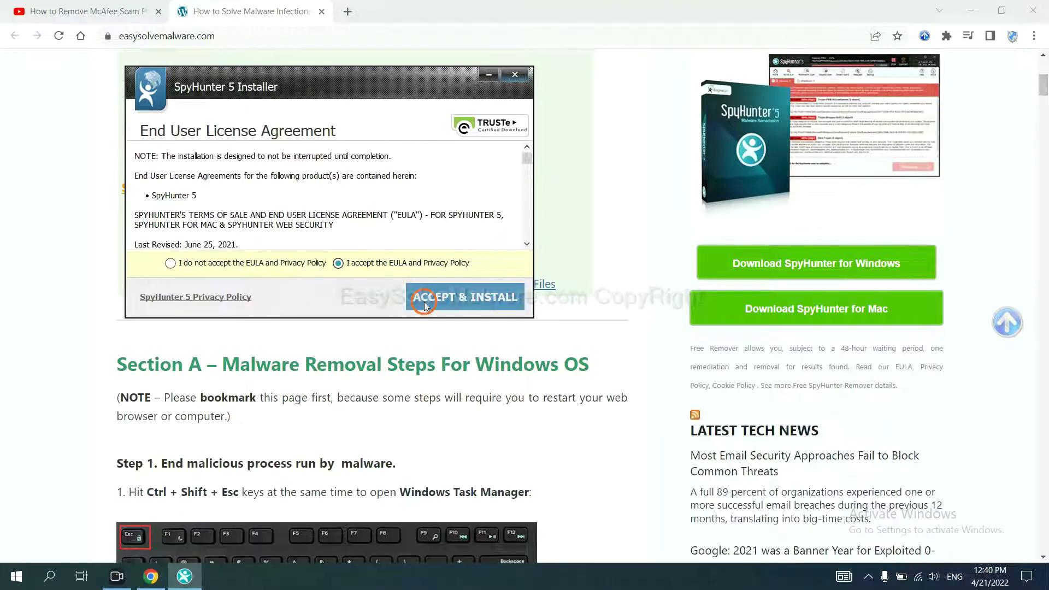
left_click(426, 305)
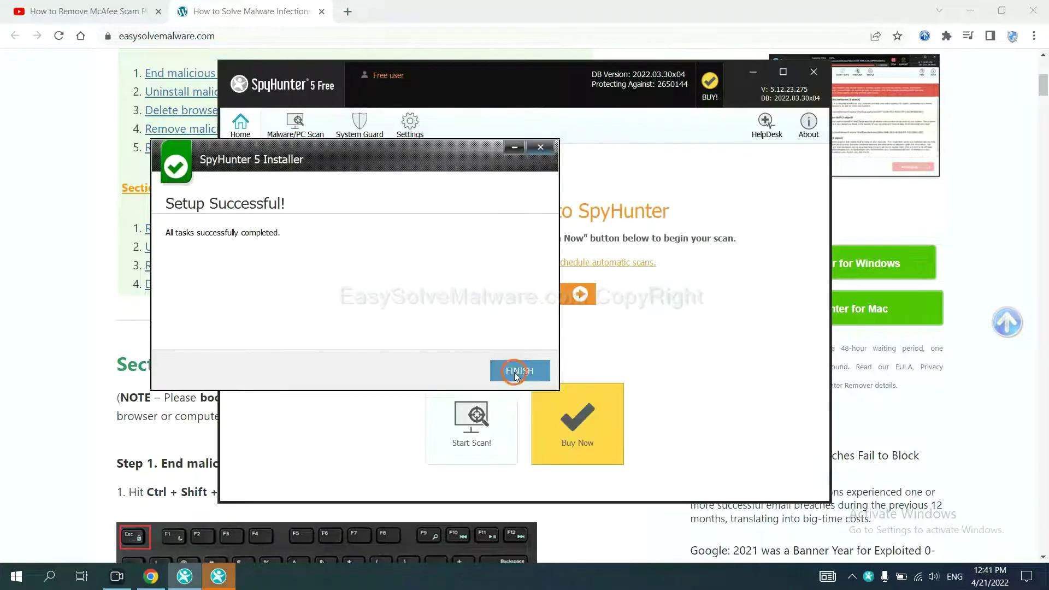
left_click(516, 370)
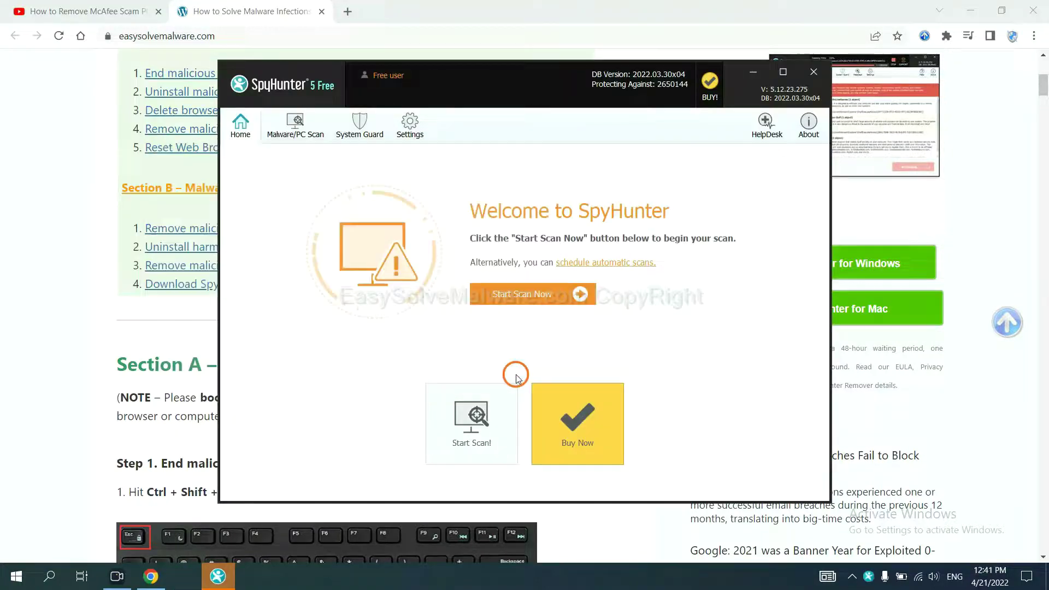
- Run a full SpyHunter malware scan and continue past the Unknown Objects results
left_click(516, 297)
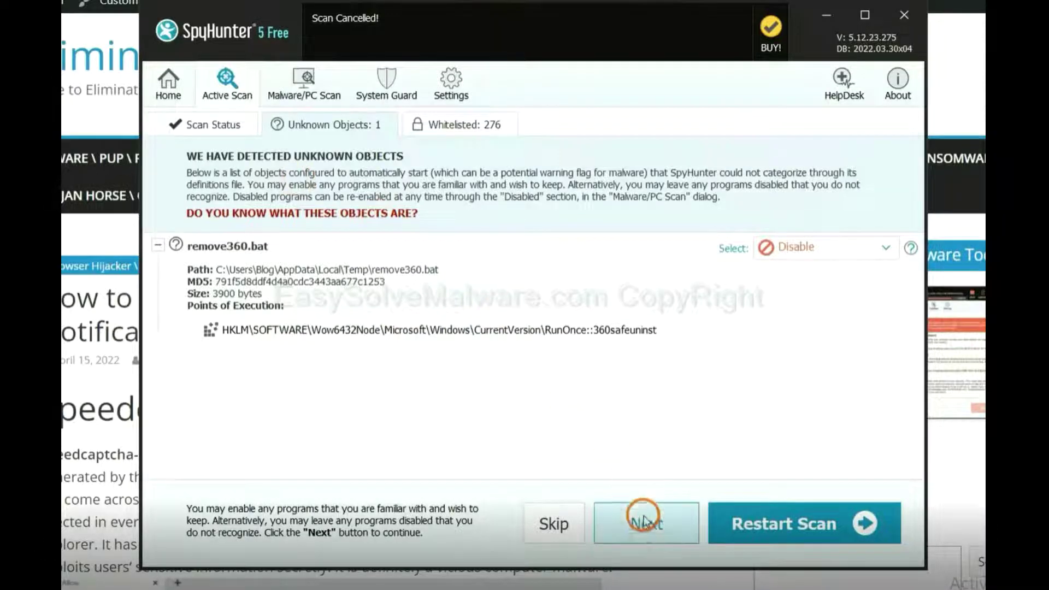
left_click(645, 523)
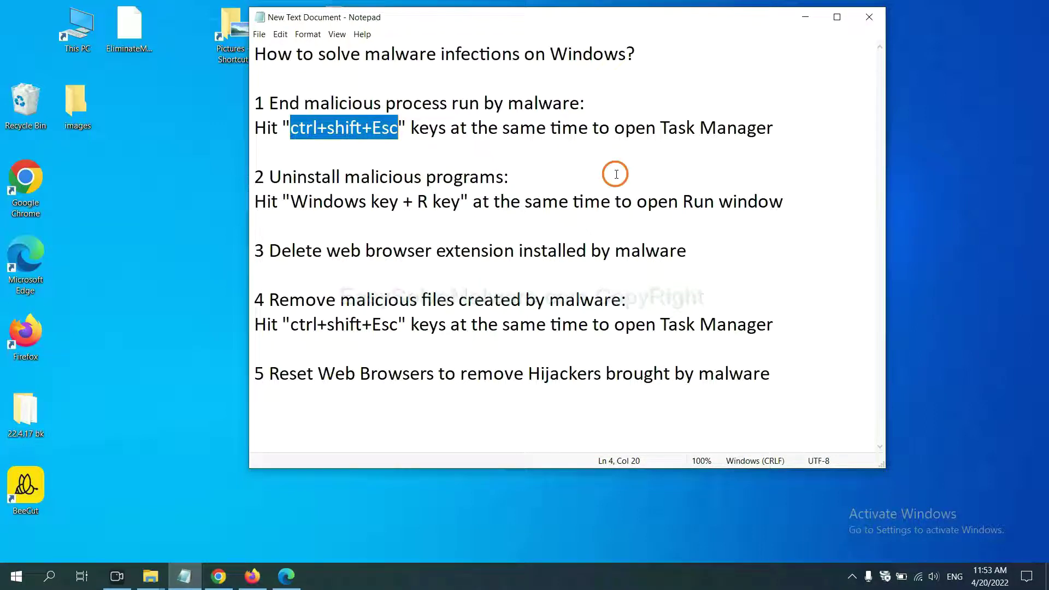
left_click(372, 130)
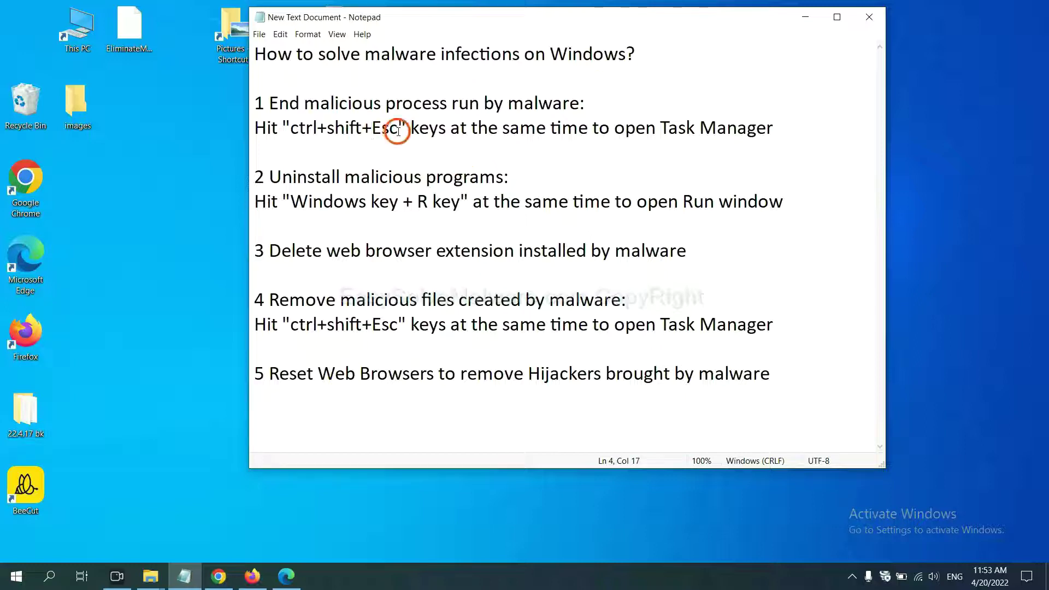
left_click_drag(398, 132, 291, 131)
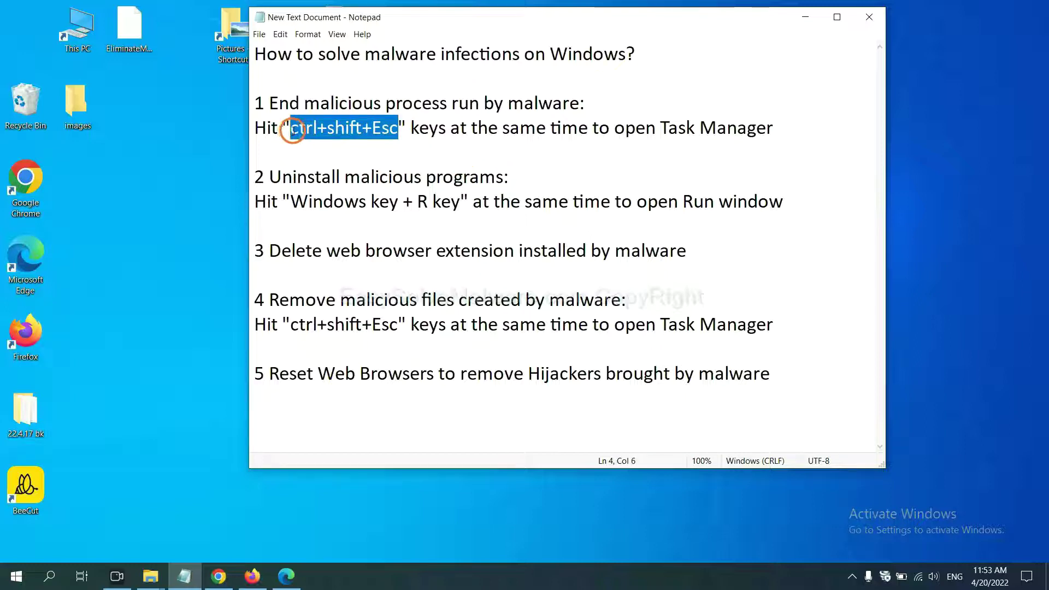
key("ctrl+shift+Escape")
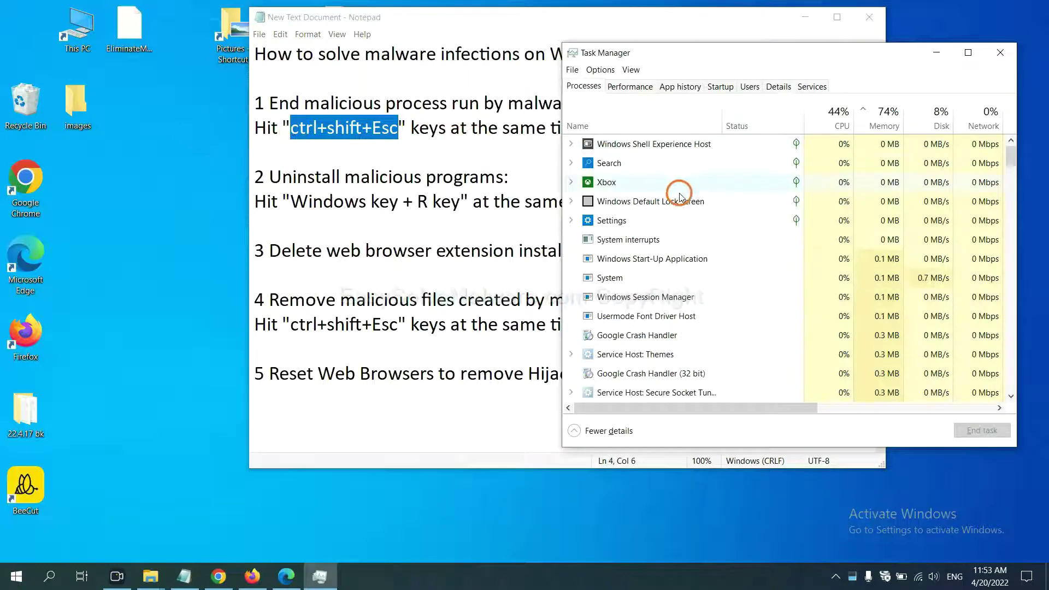
left_click(701, 277)
left_click(696, 316)
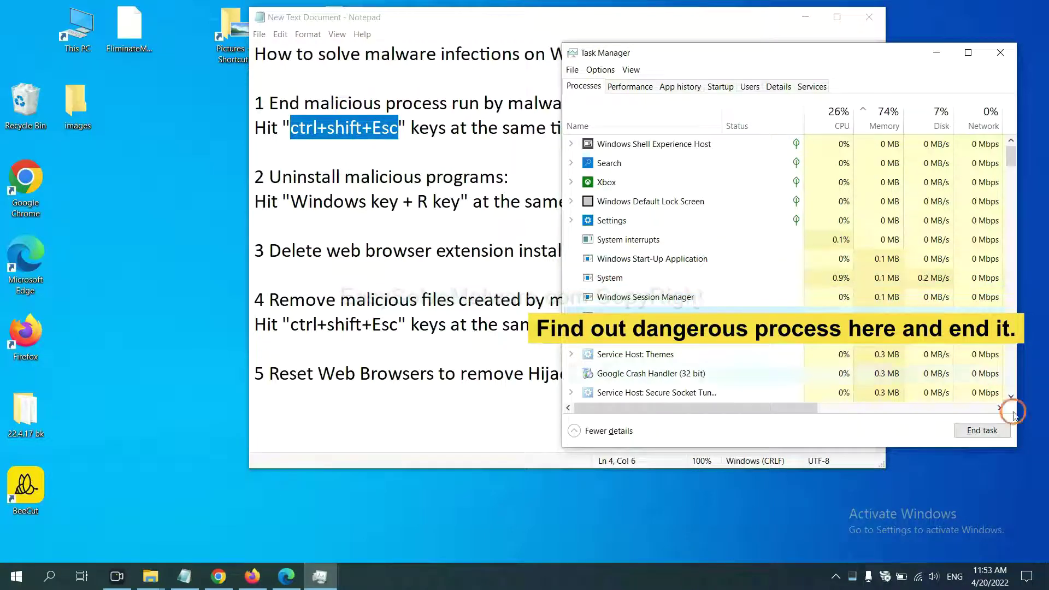
left_click(992, 431)
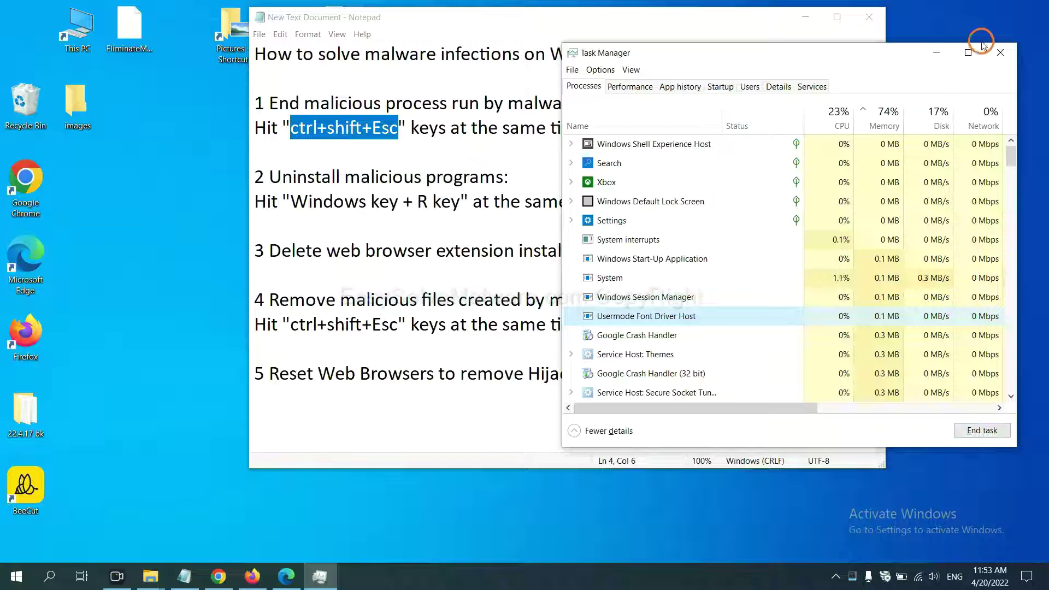
left_click(996, 54)
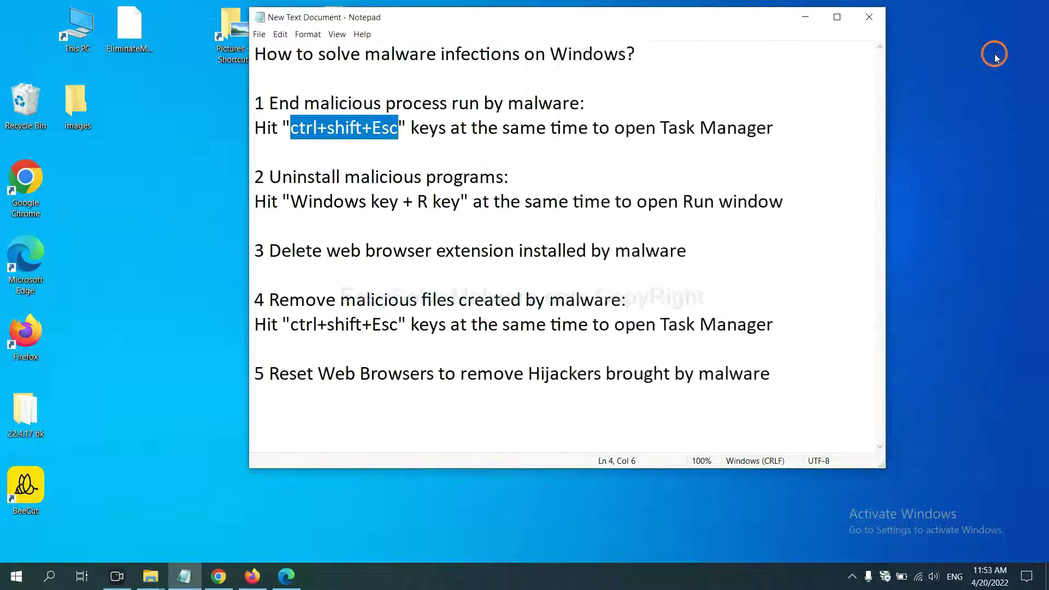
left_click(480, 198)
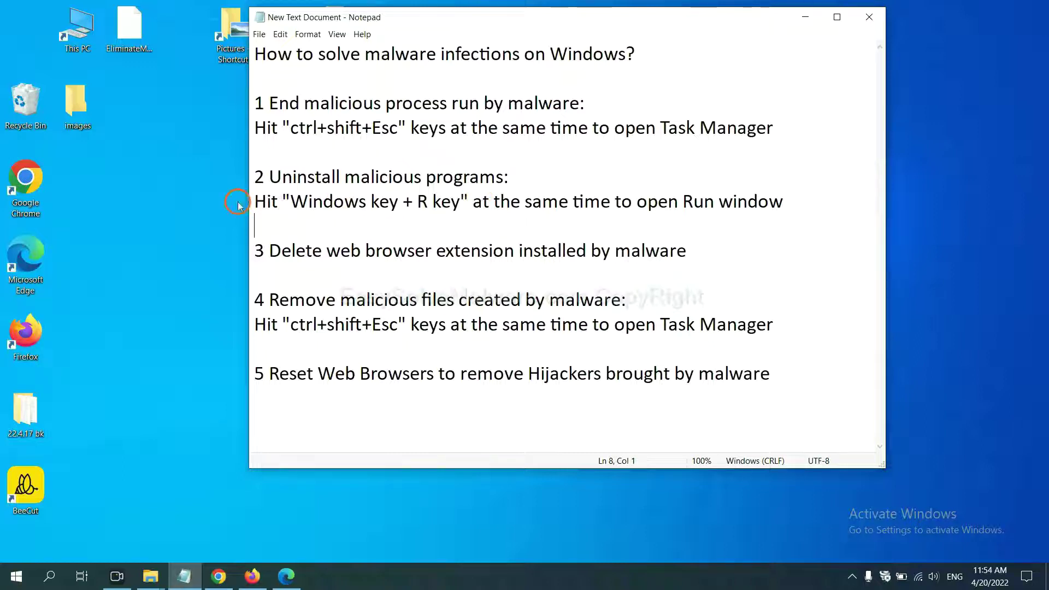
- Run 'control panel' from the Win+R Run dialog to bring up Control Panel
left_click(297, 205)
left_click_drag(296, 206, 457, 213)
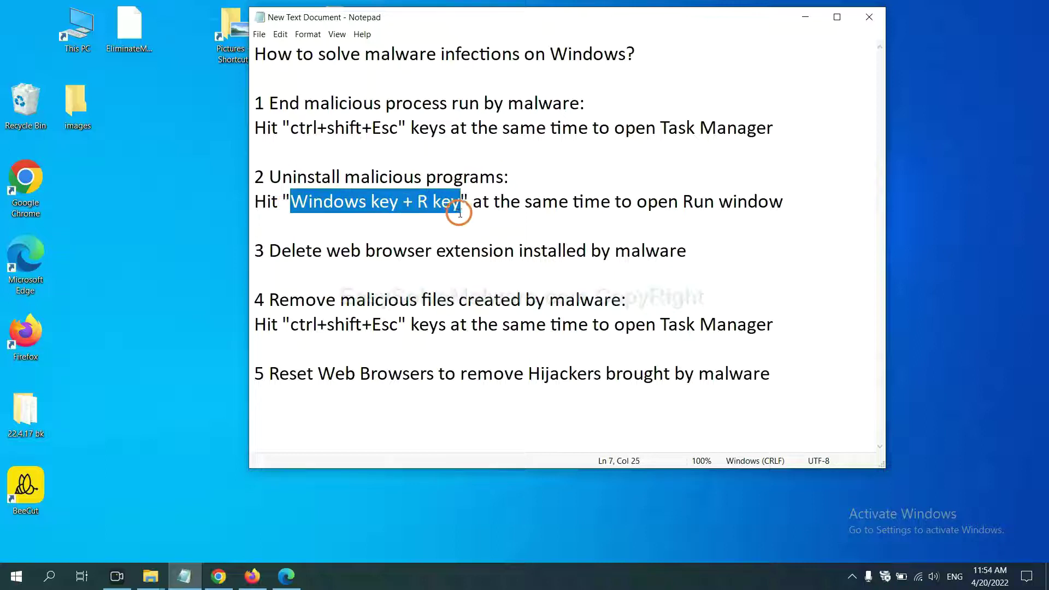
key("super+r")
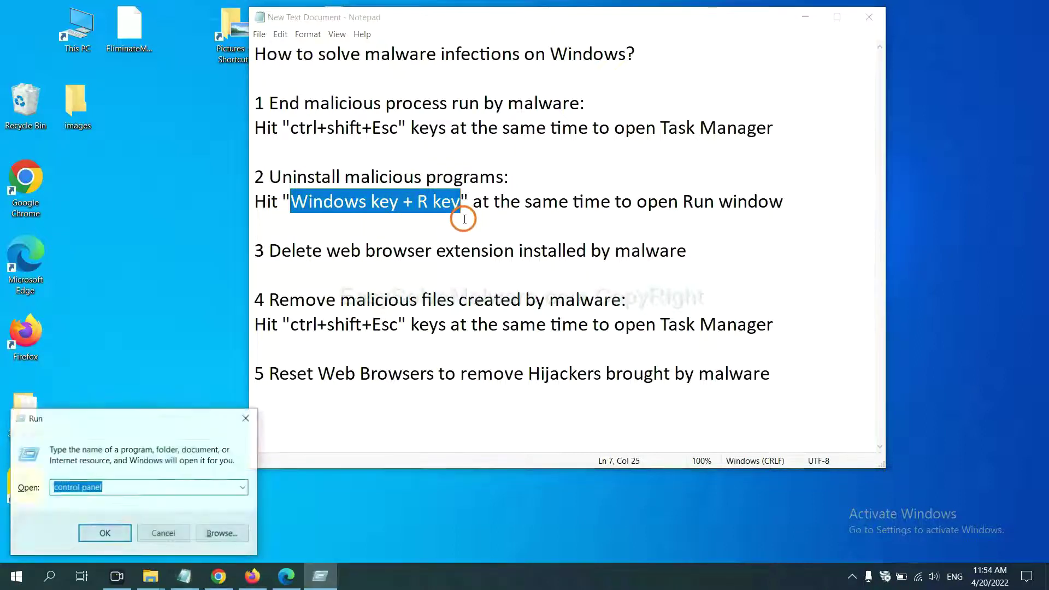
left_click_drag(118, 426, 801, 183)
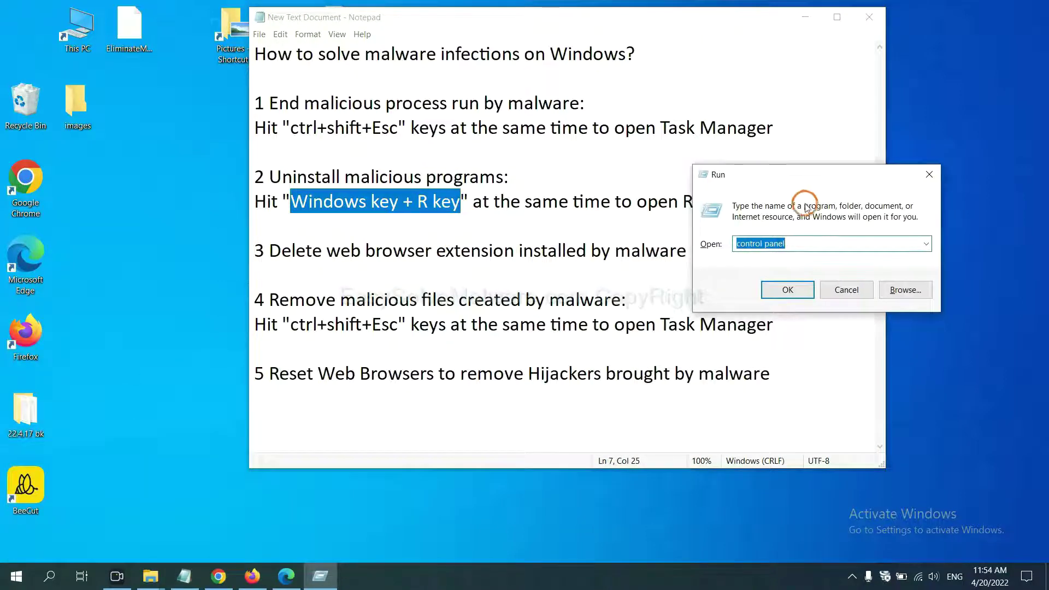
left_click(808, 243)
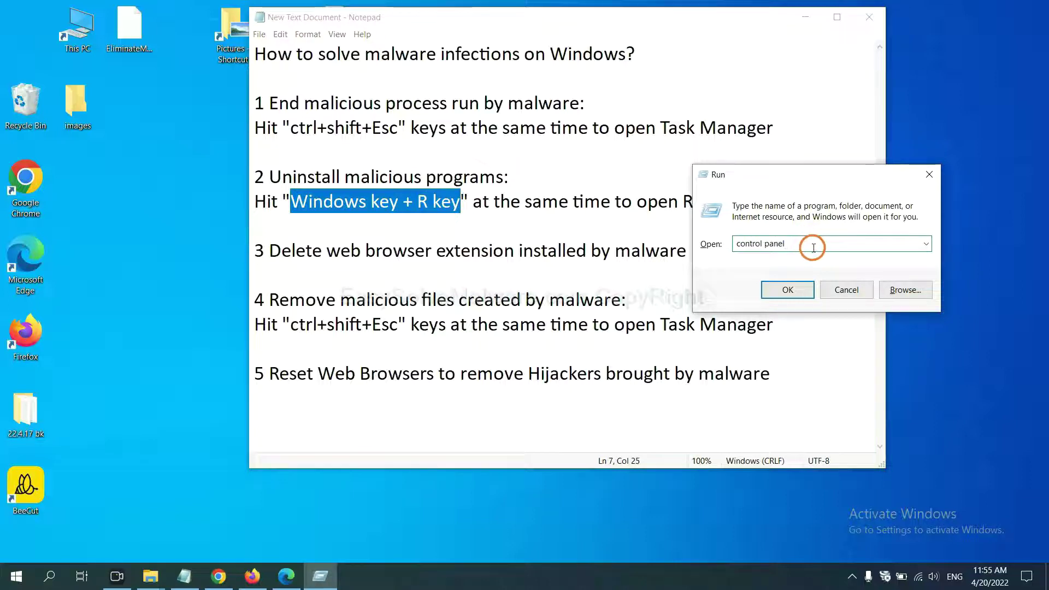
left_click_drag(803, 243, 730, 242)
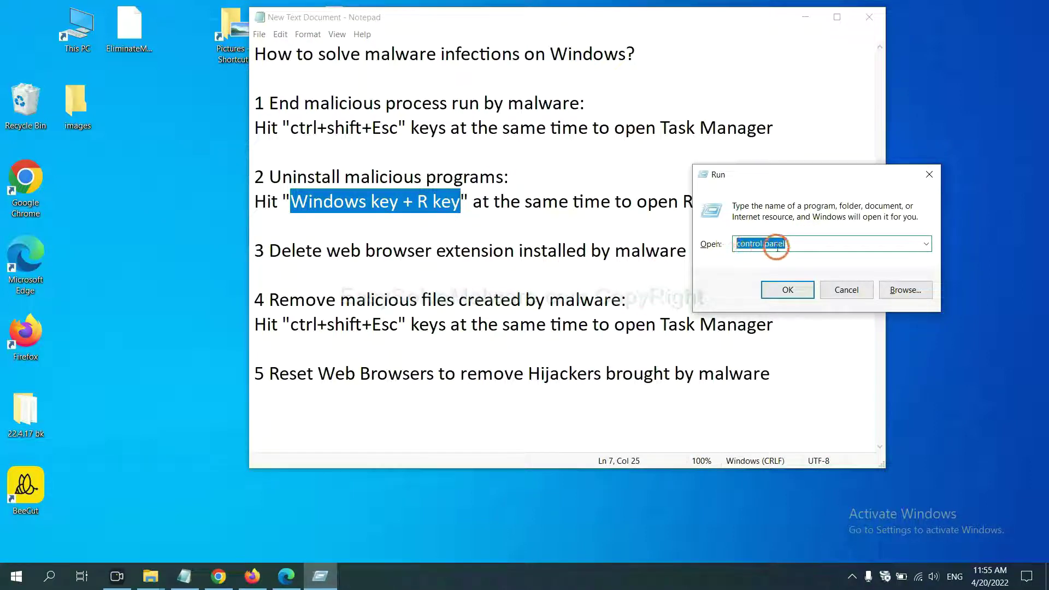
left_click(784, 291)
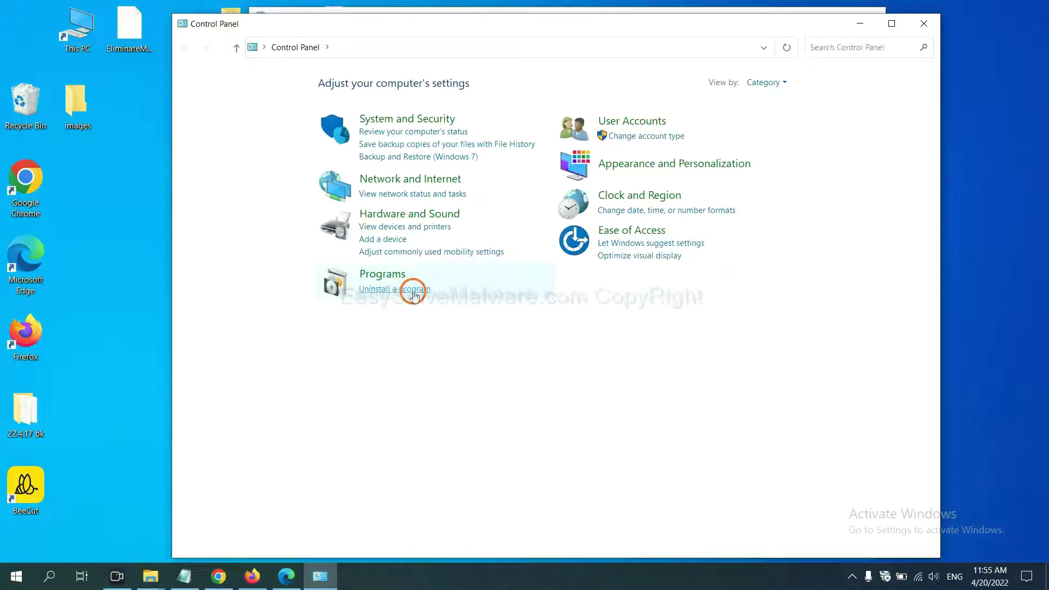
- Open Programs and Features, select Xiph.Org Open Codecs, then close the window
left_click(414, 289)
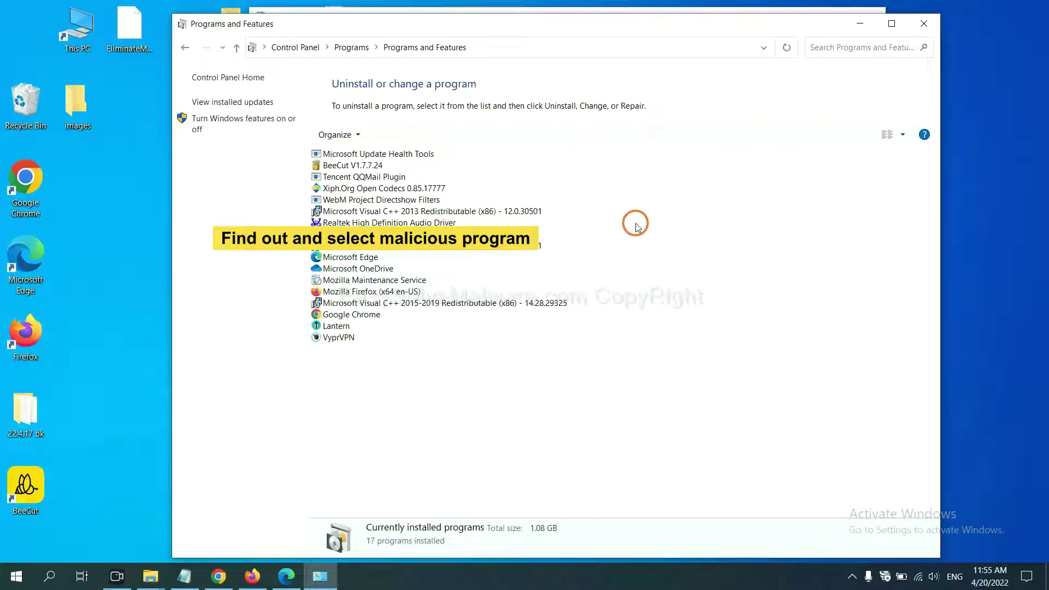
left_click(413, 188)
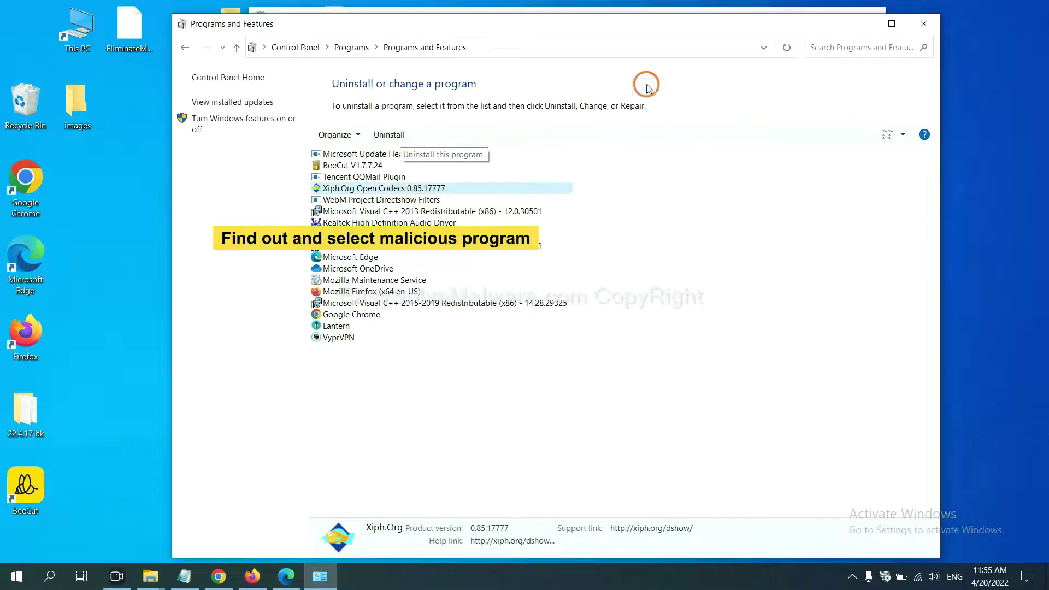
left_click(930, 27)
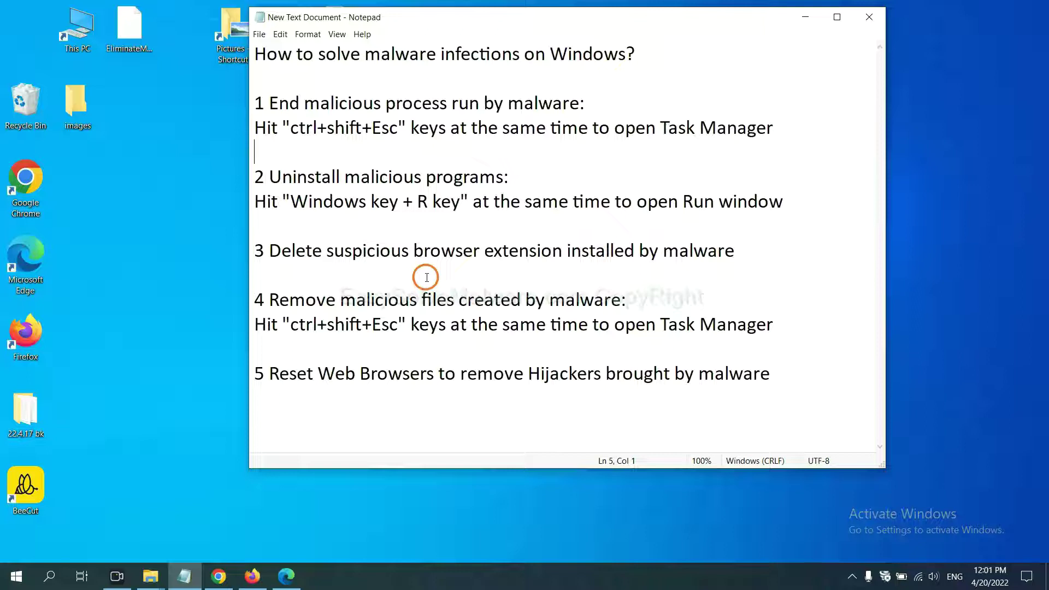
- Check Chrome's Extensions page, showing only Scroll To Top, then switch to Firefox
left_click(219, 576)
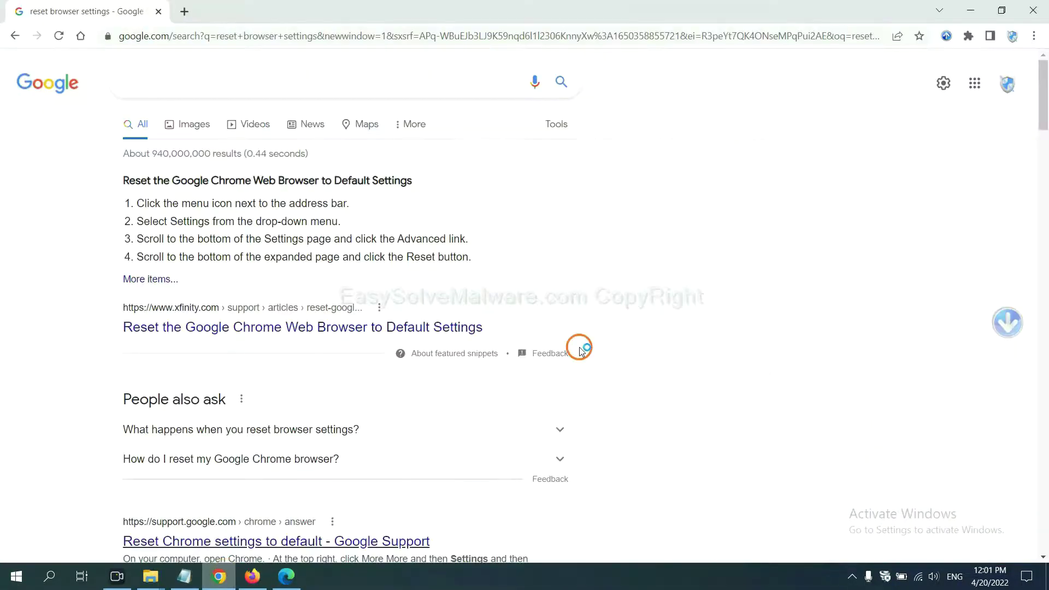
left_click(1033, 36)
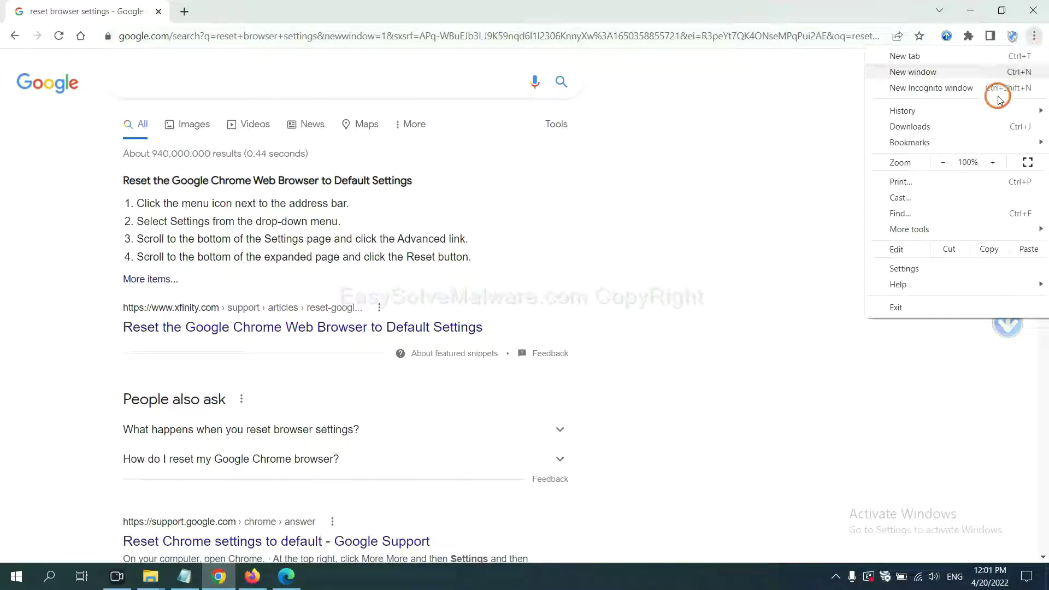
mouse_move(940, 228)
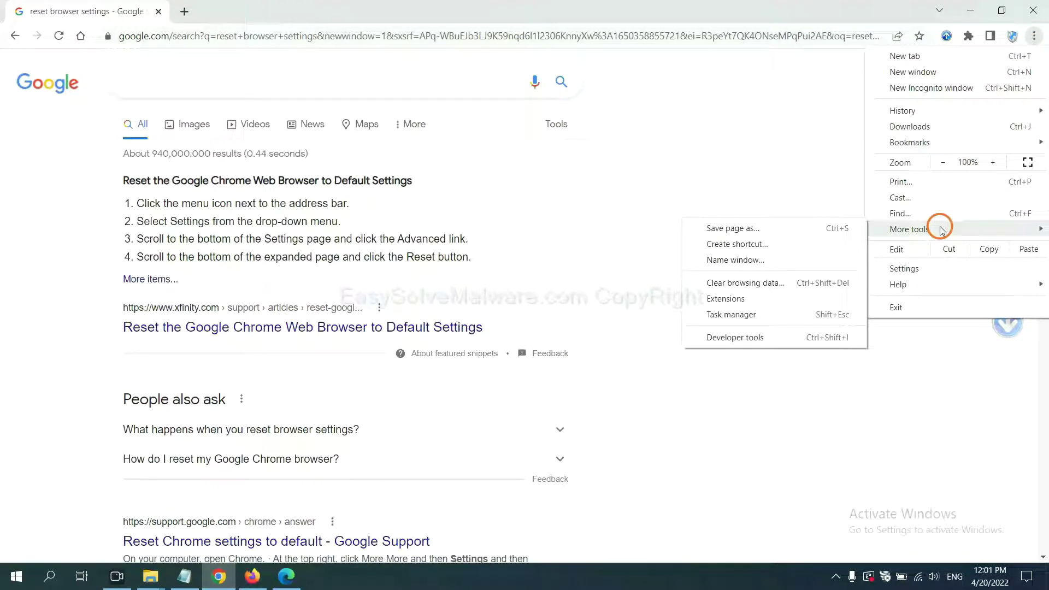
left_click(773, 297)
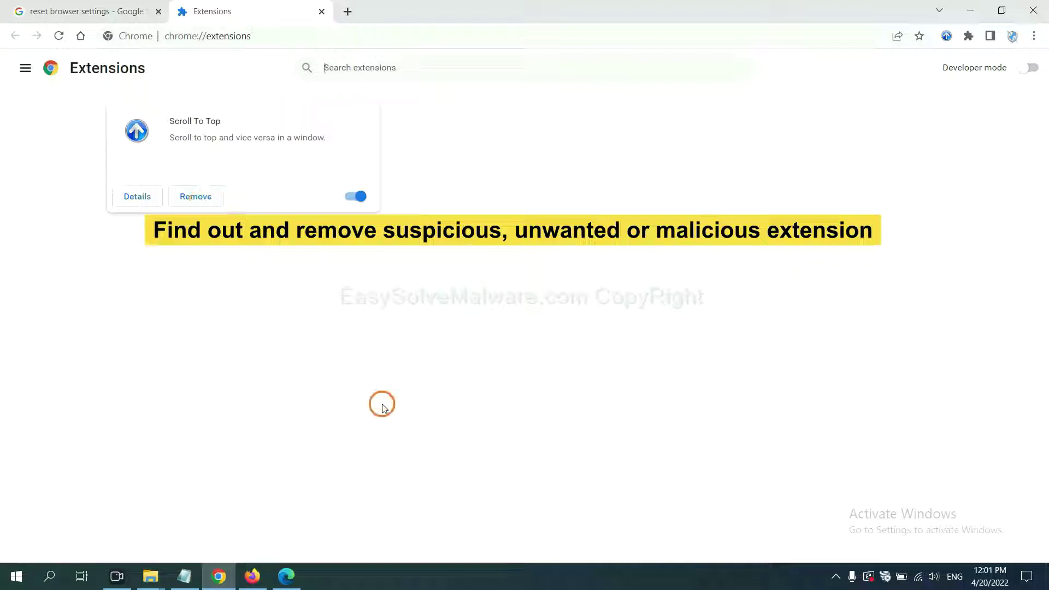
left_click(252, 576)
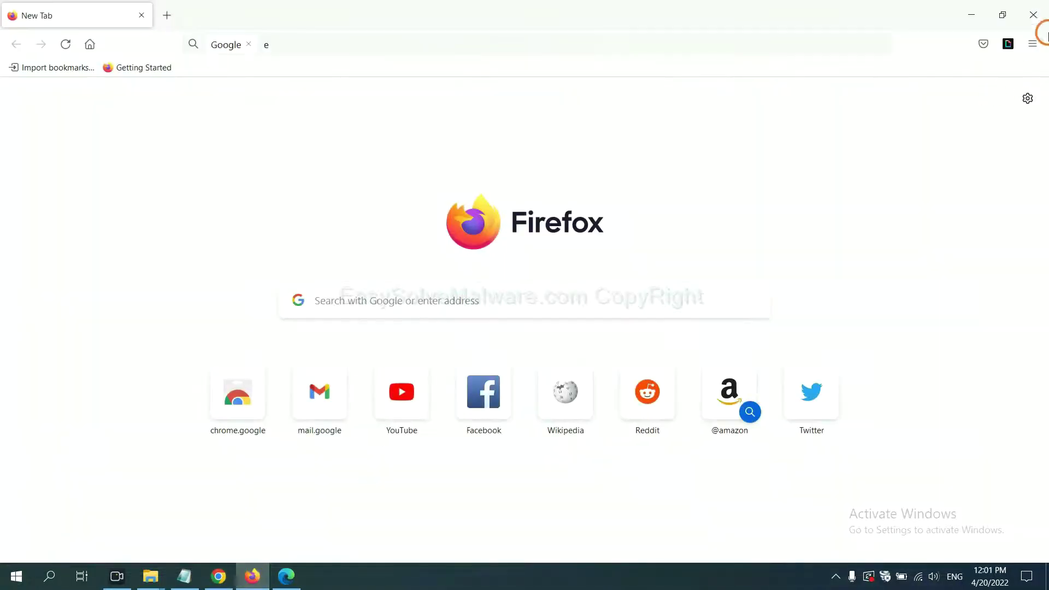
- In Firefox's Add-ons Manager, show the options for GIPHY for Firefox, then switch to Edge
left_click(1034, 44)
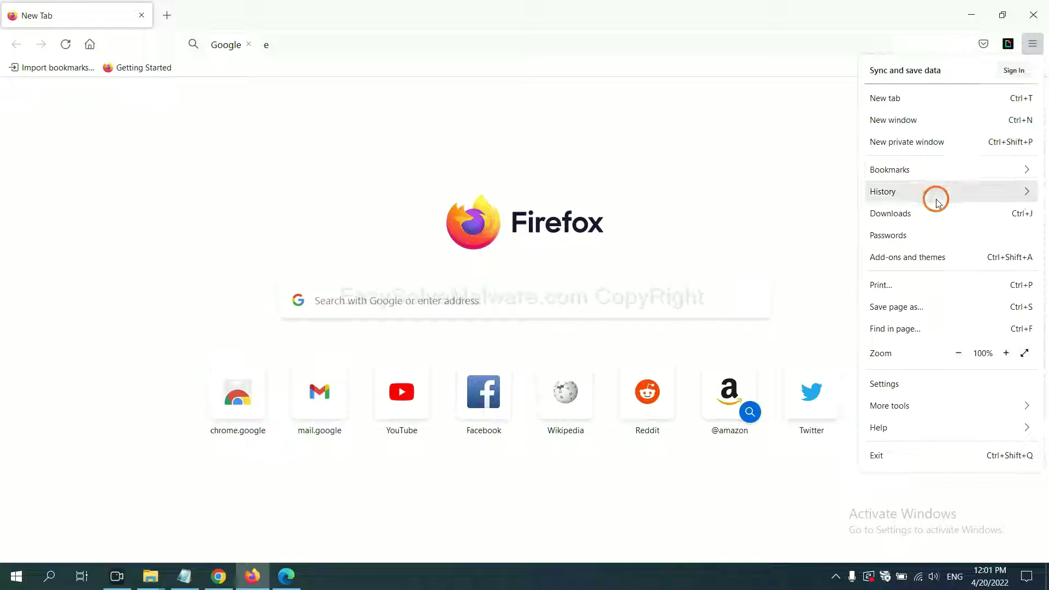
left_click(917, 265)
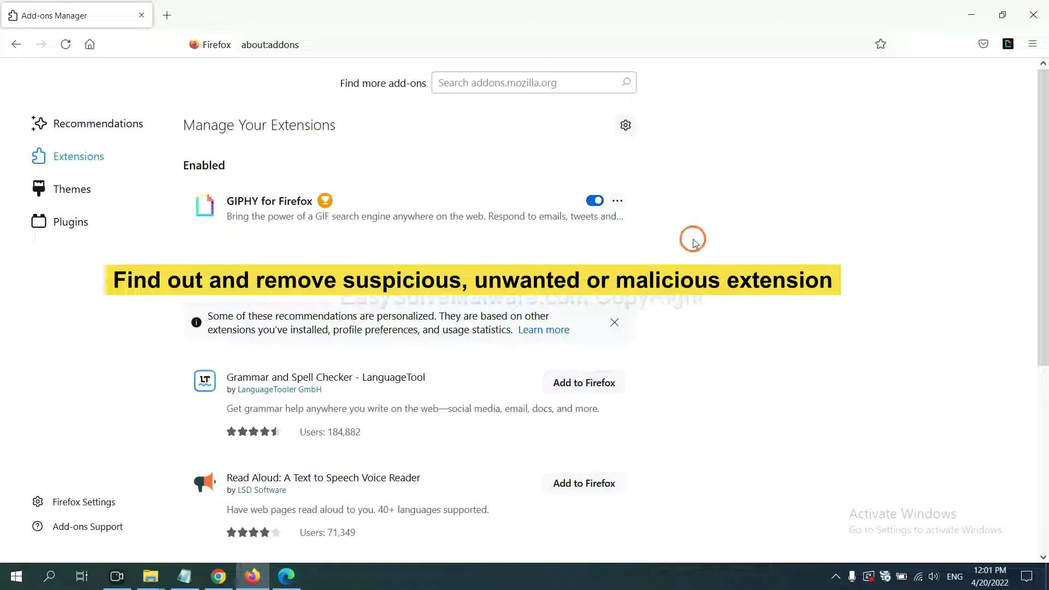
left_click(617, 202)
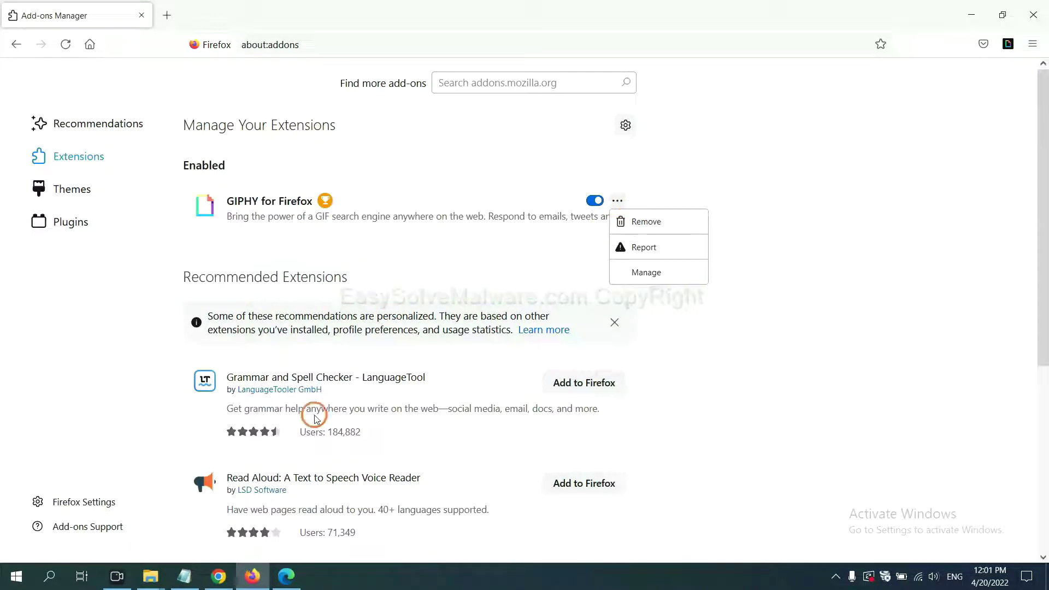
left_click(285, 578)
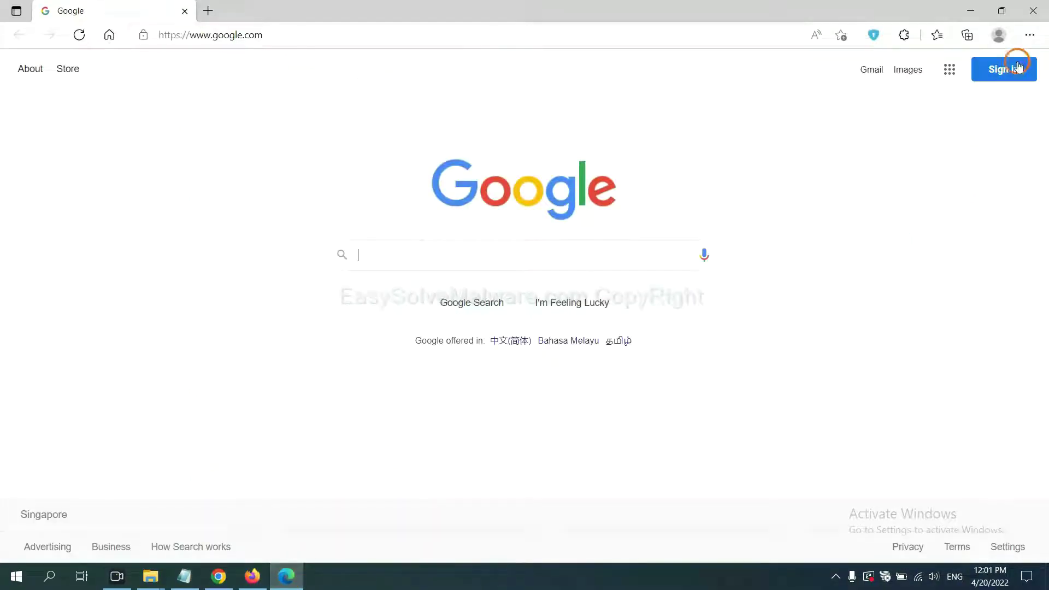
- Remove the ArcVpn Free Fast VPN Proxy extension in Edge, then show the desktop
left_click(1030, 36)
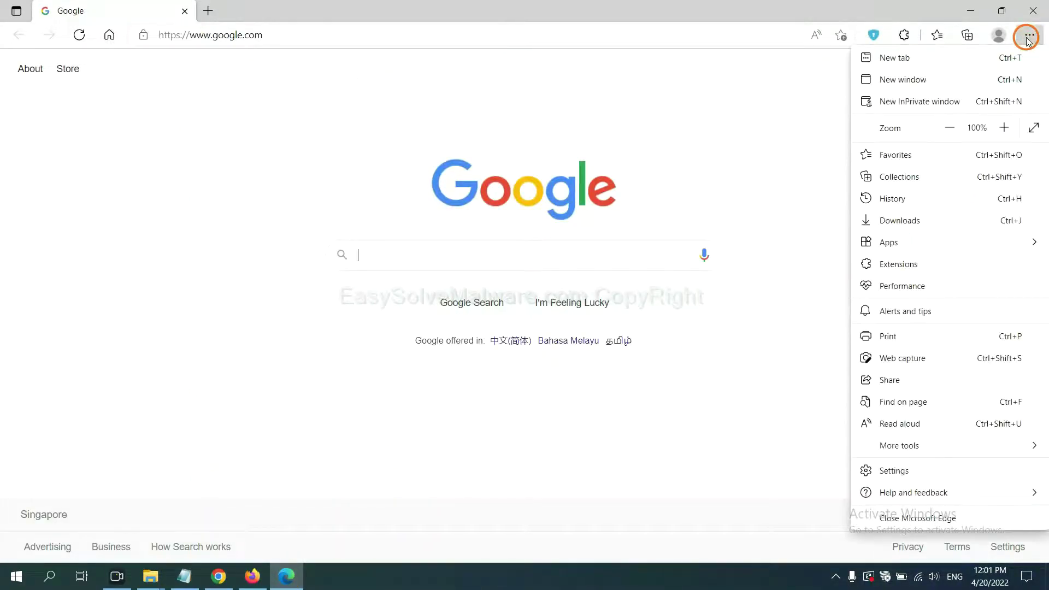
right_click(903, 266)
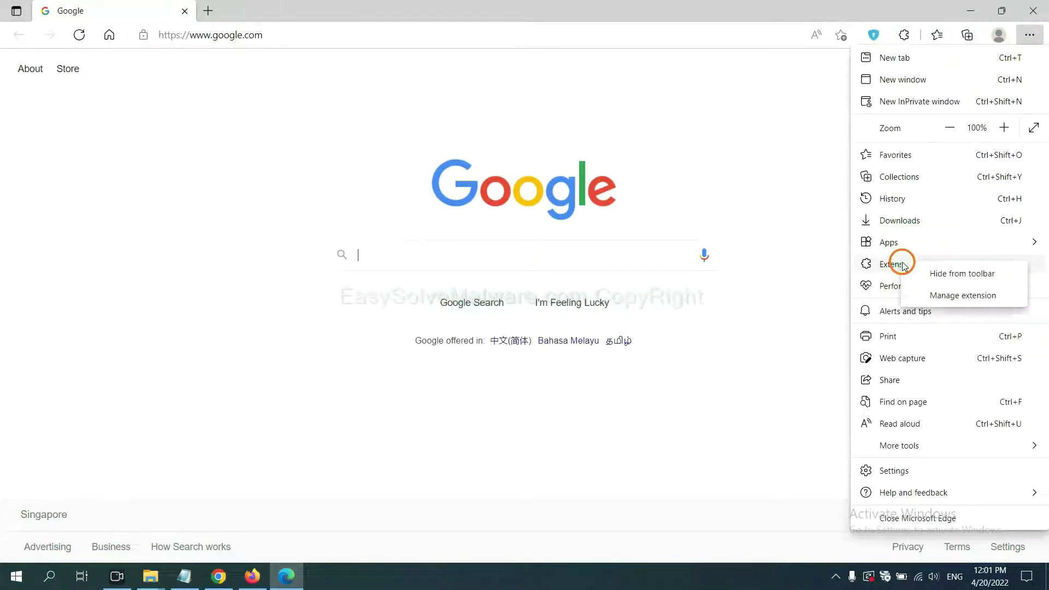
left_click(941, 295)
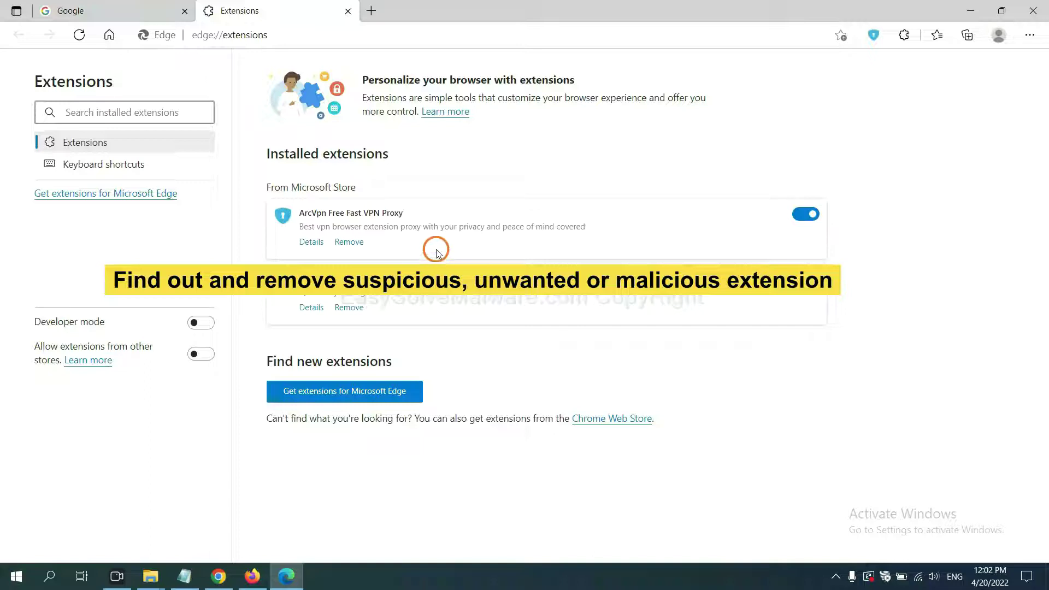
left_click(359, 246)
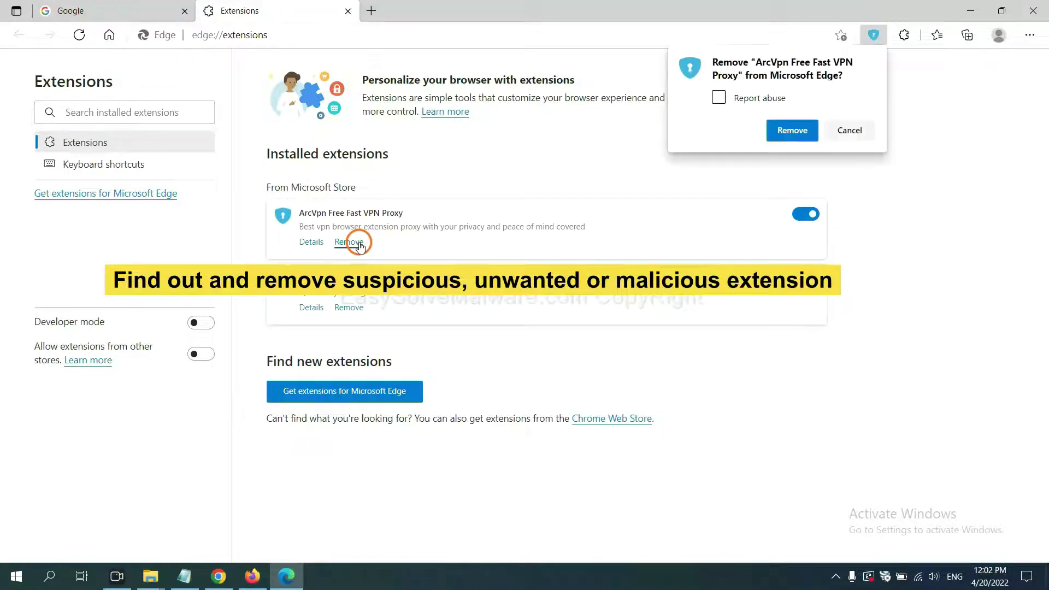
left_click(786, 136)
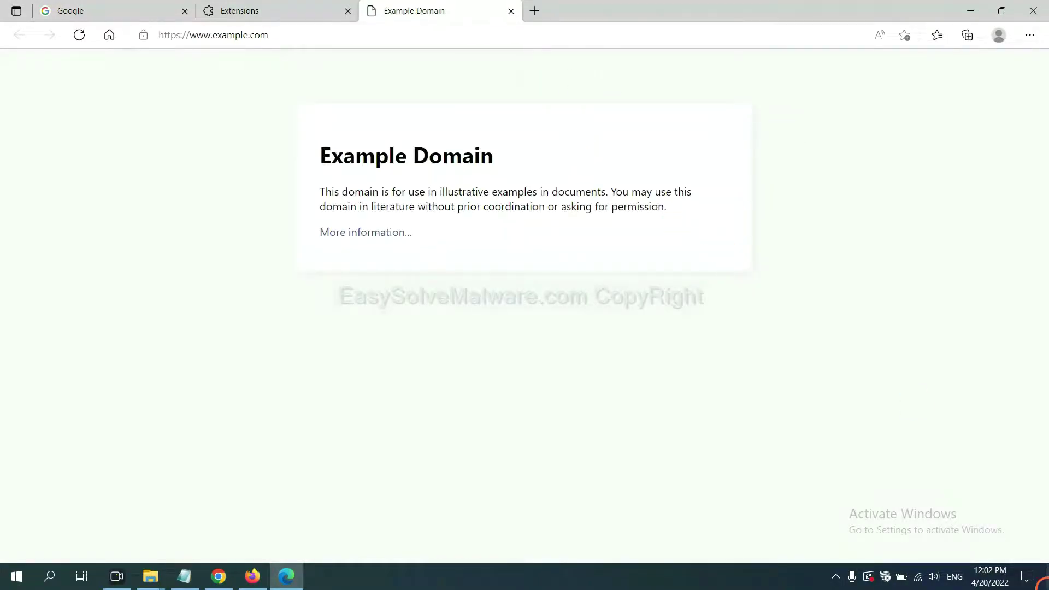
left_click(1044, 584)
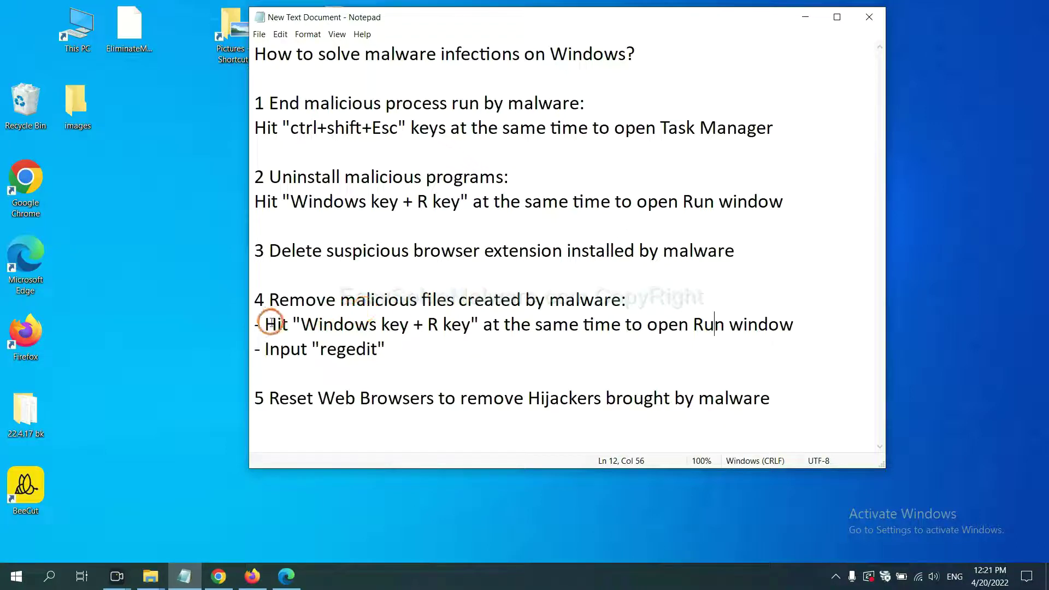
- Review step 4 in the notes, then run regedit from the Run dialog
left_click_drag(269, 322, 595, 339)
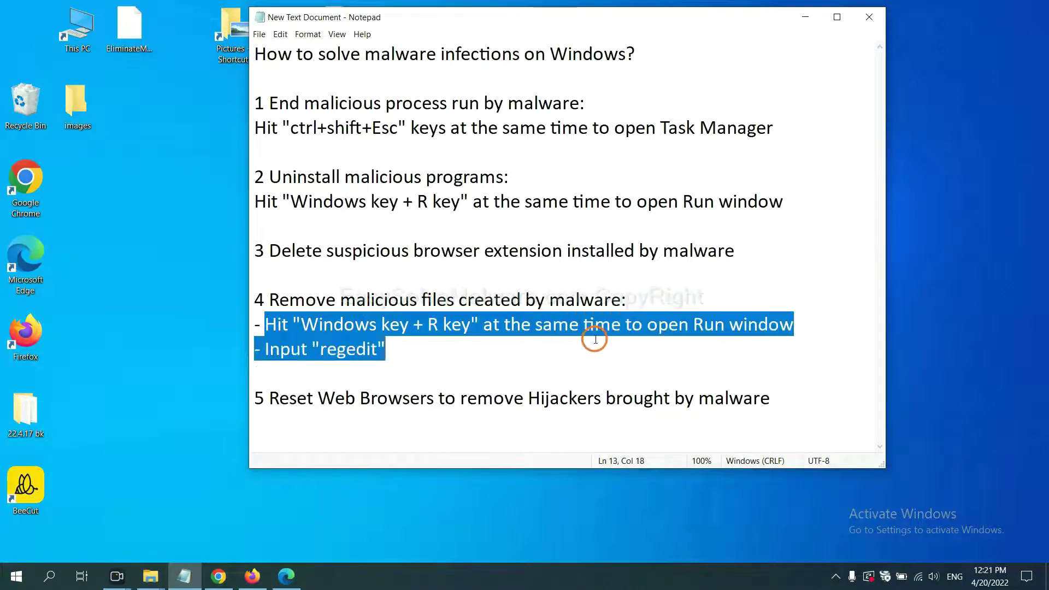
left_click(609, 328)
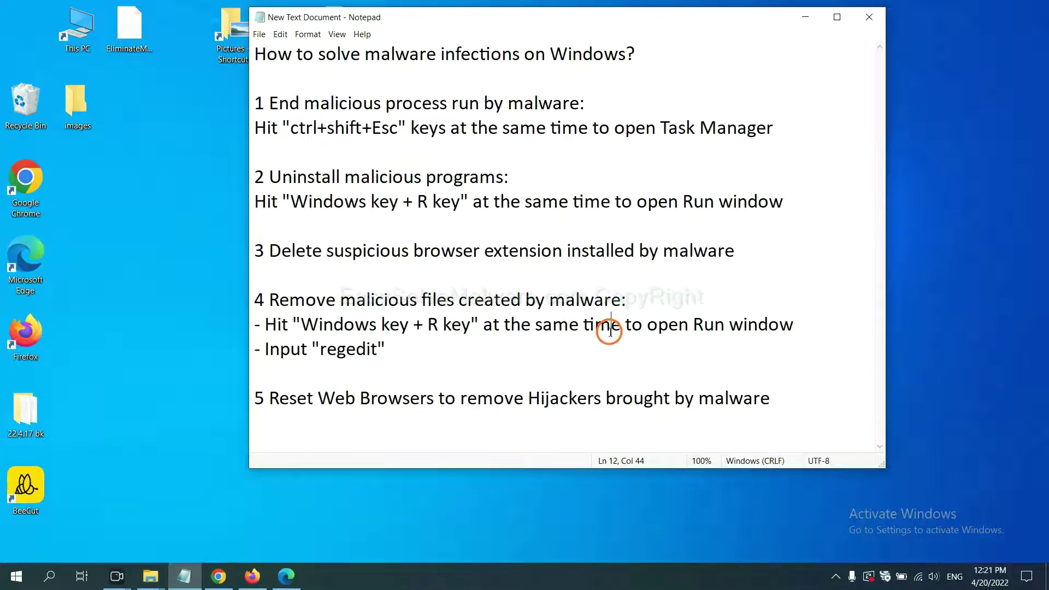
key("super+r")
left_click_drag(192, 418, 834, 219)
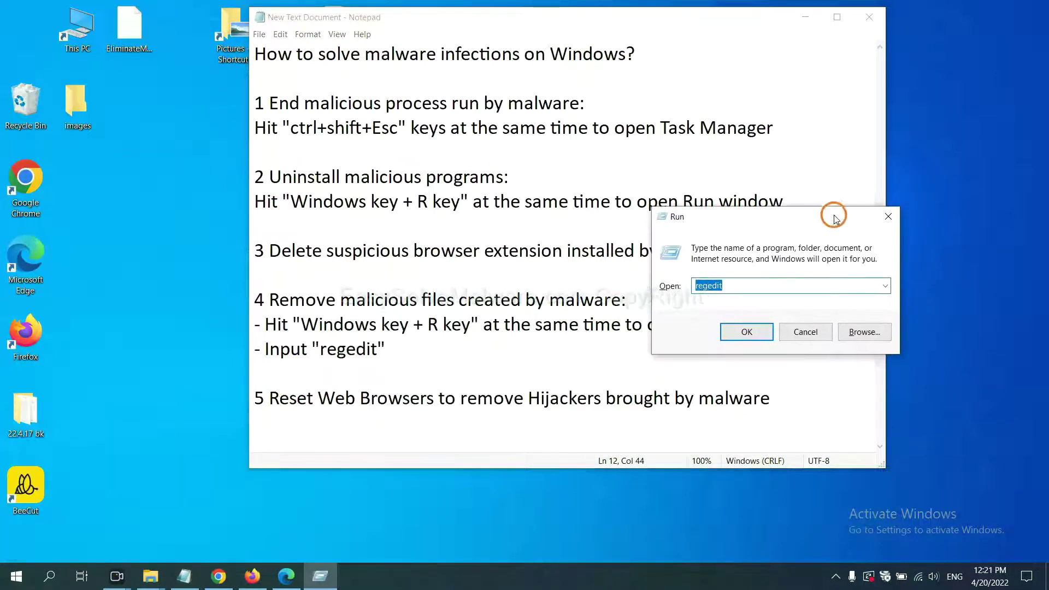
left_click(770, 284)
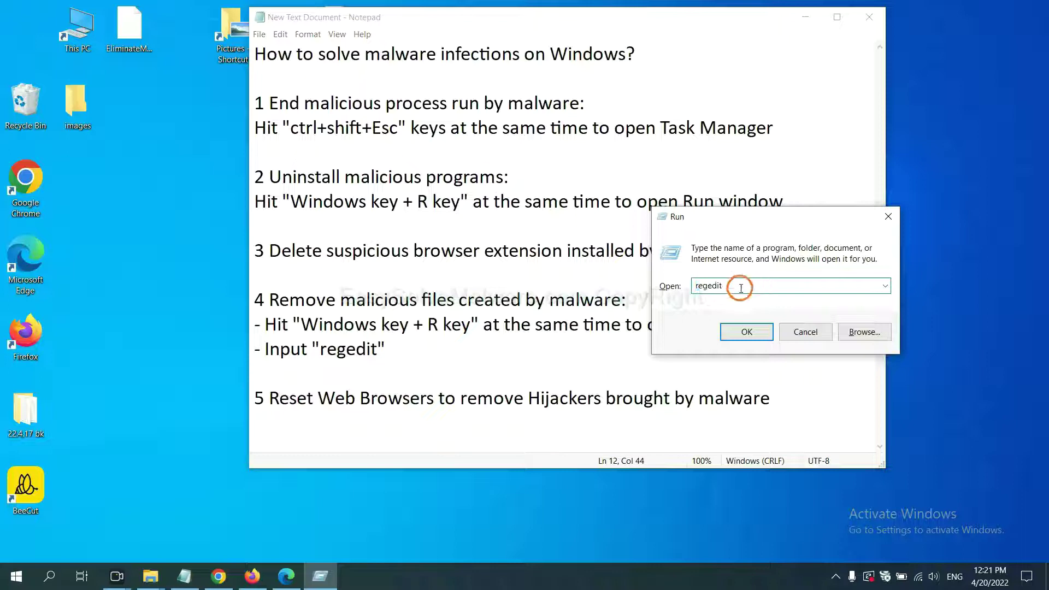
left_click(744, 330)
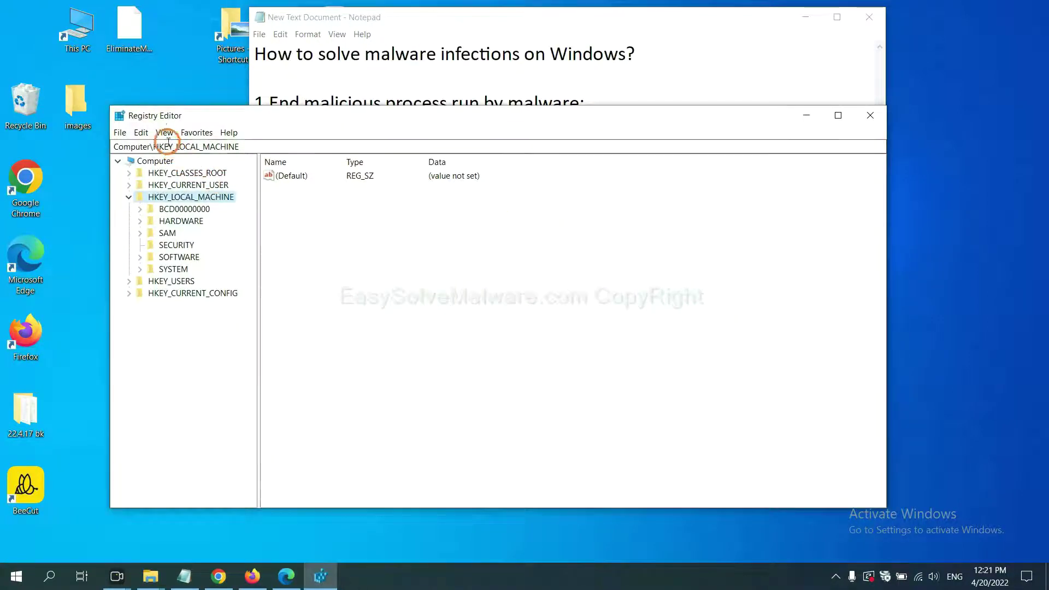
- Search the registry for 'beecut' to locate the BeeCut.exe value under FEATURE_BROWSER_EMULATION
left_click(142, 132)
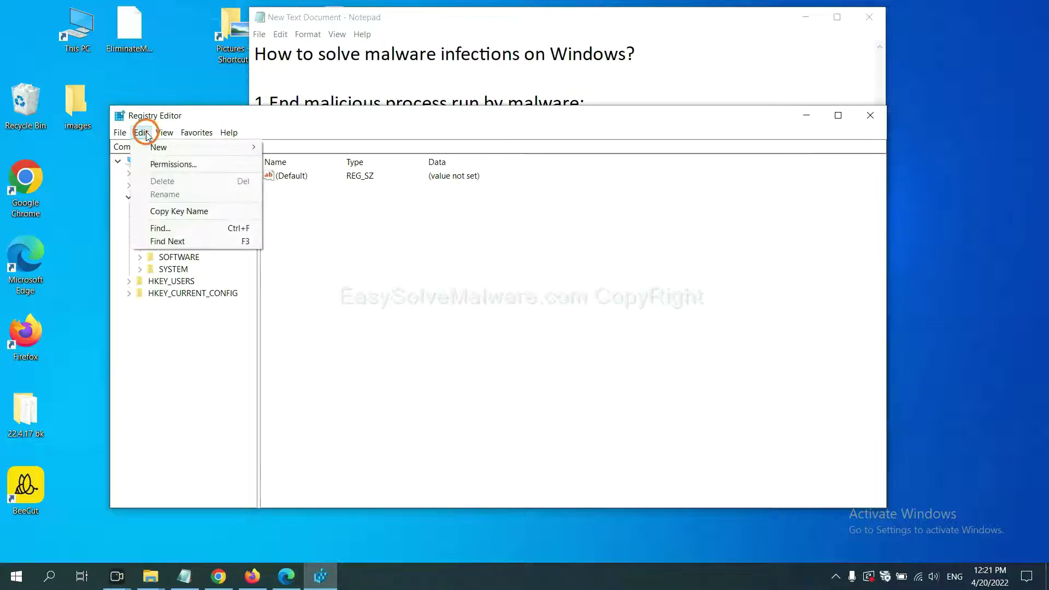
left_click(184, 229)
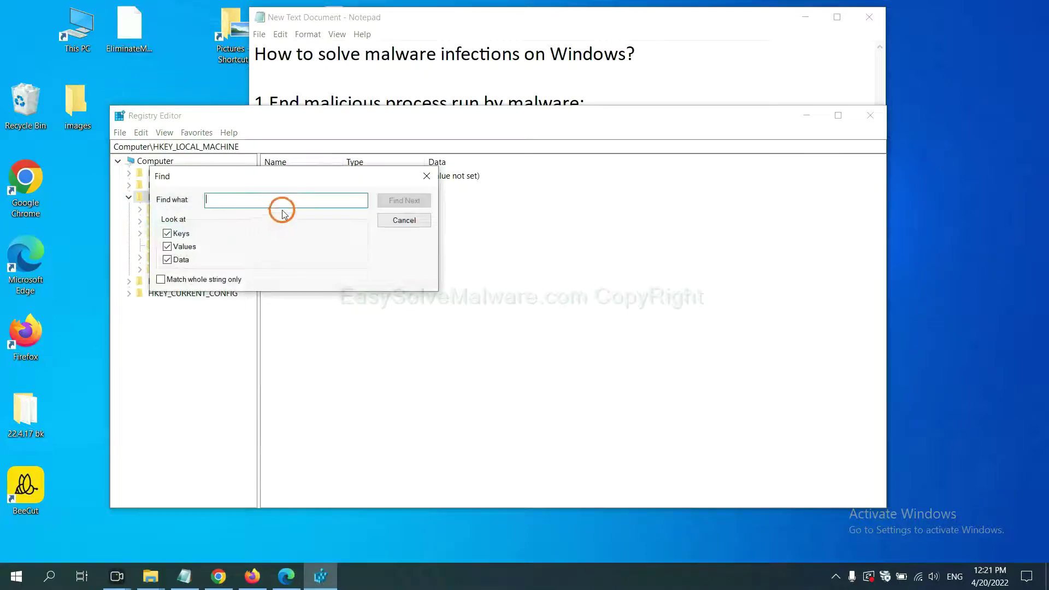
left_click_drag(301, 176, 403, 200)
left_click(376, 234)
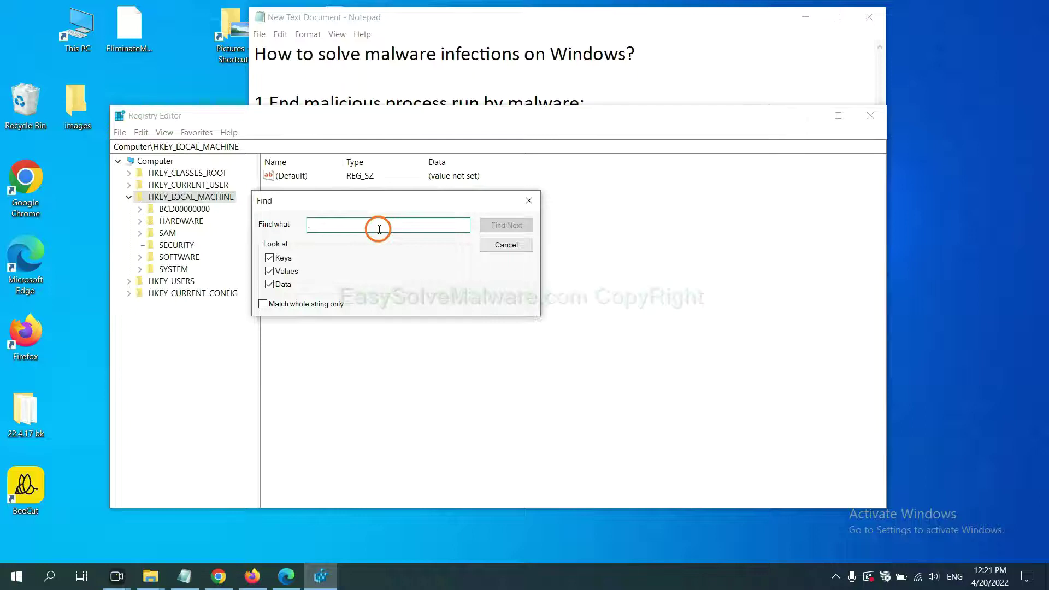
type("be")
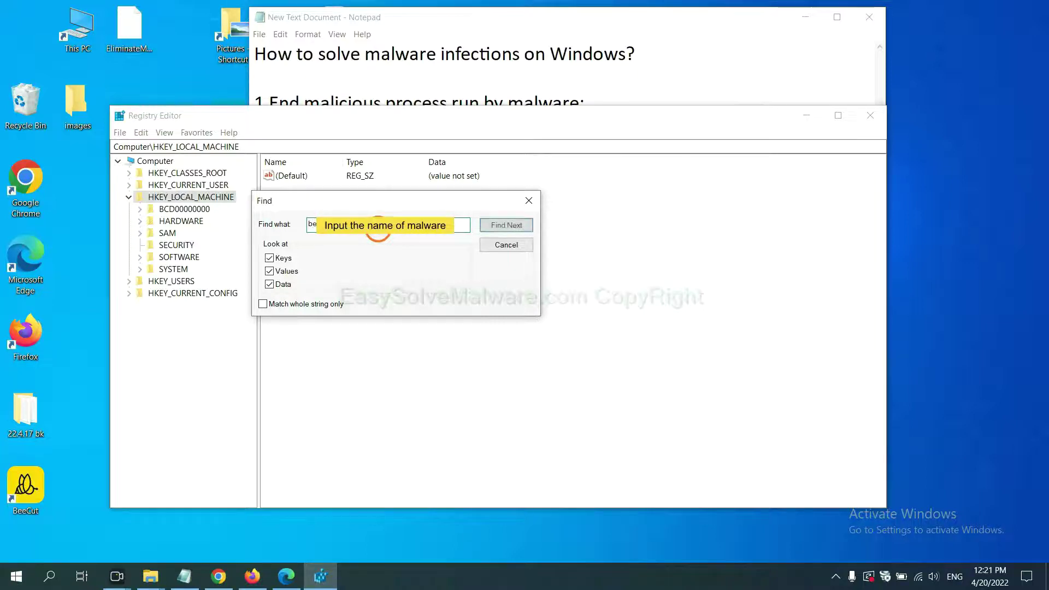
type("ecut")
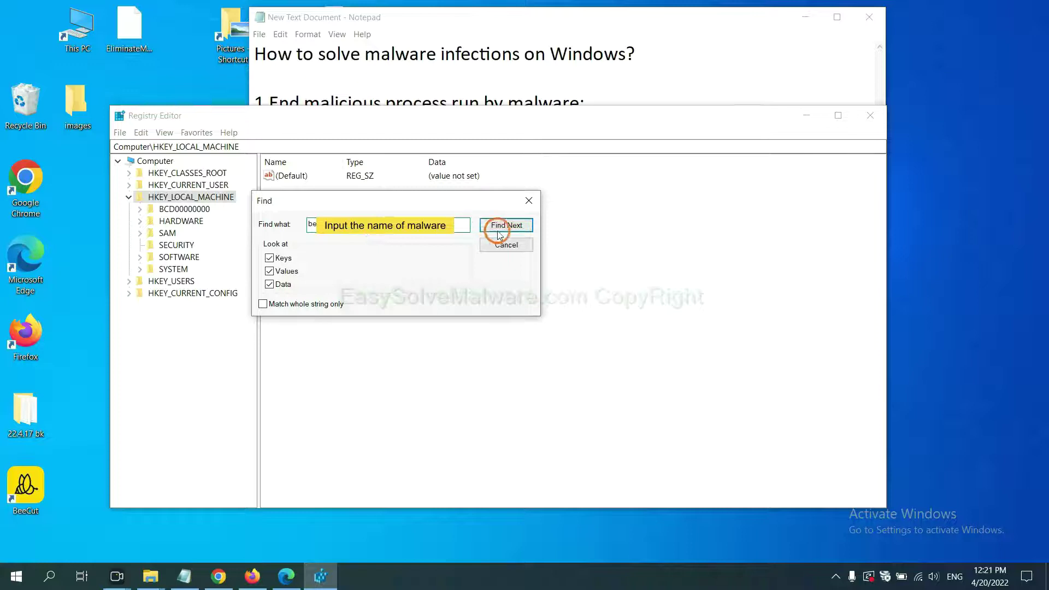
left_click(506, 225)
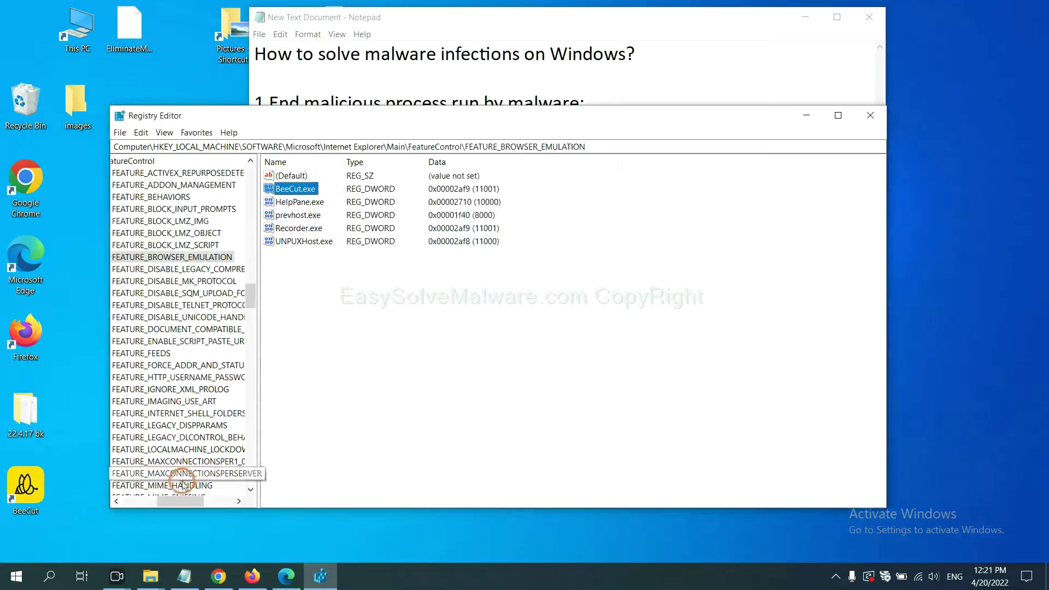
mouse_move(172, 501)
left_mouse_down()
mouse_move(155, 497)
mouse_move(177, 496)
left_mouse_up()
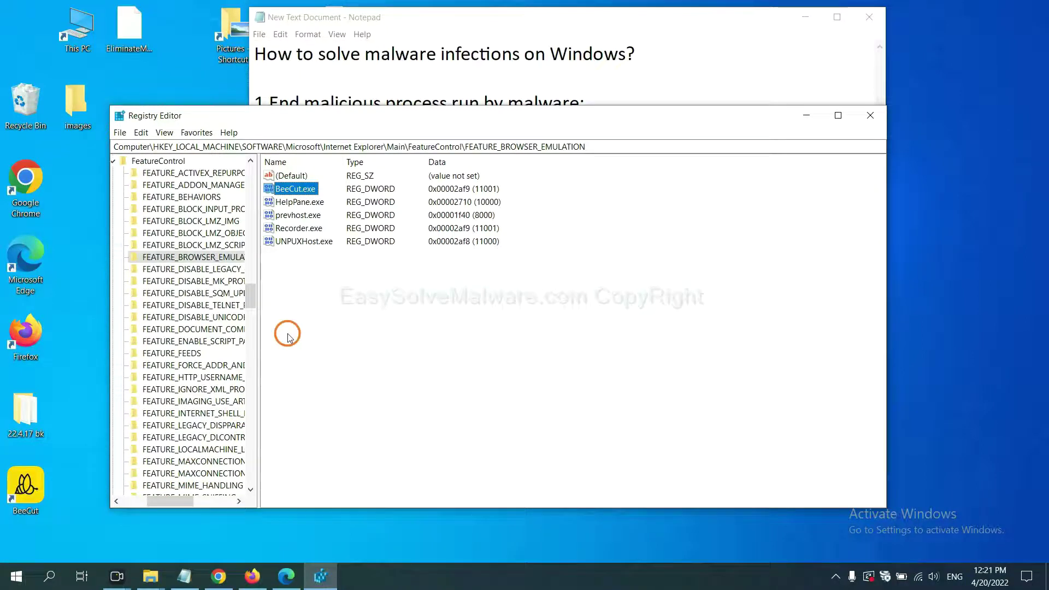
right_click(213, 259)
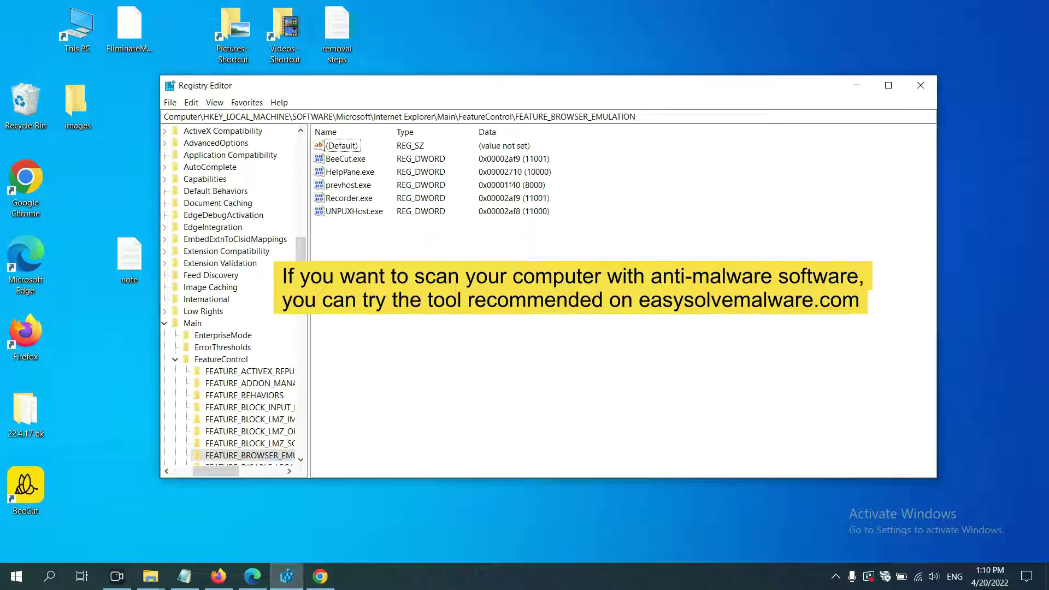
- Bring Chrome forward and scroll through the easysolvemalware.com guide's Quick Menu
left_click(324, 574)
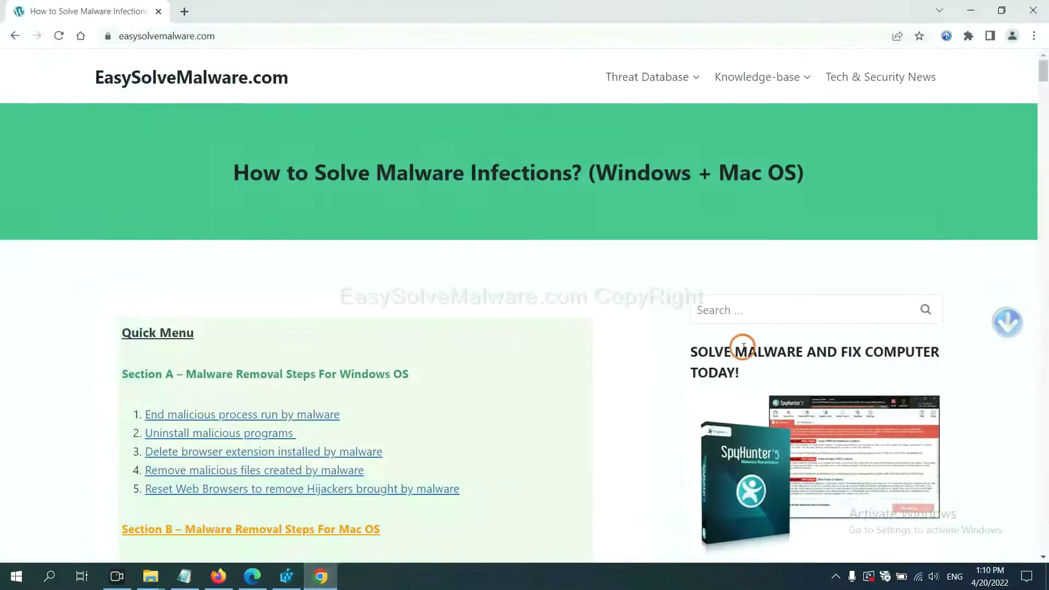
scroll(754, 355, "down", 1)
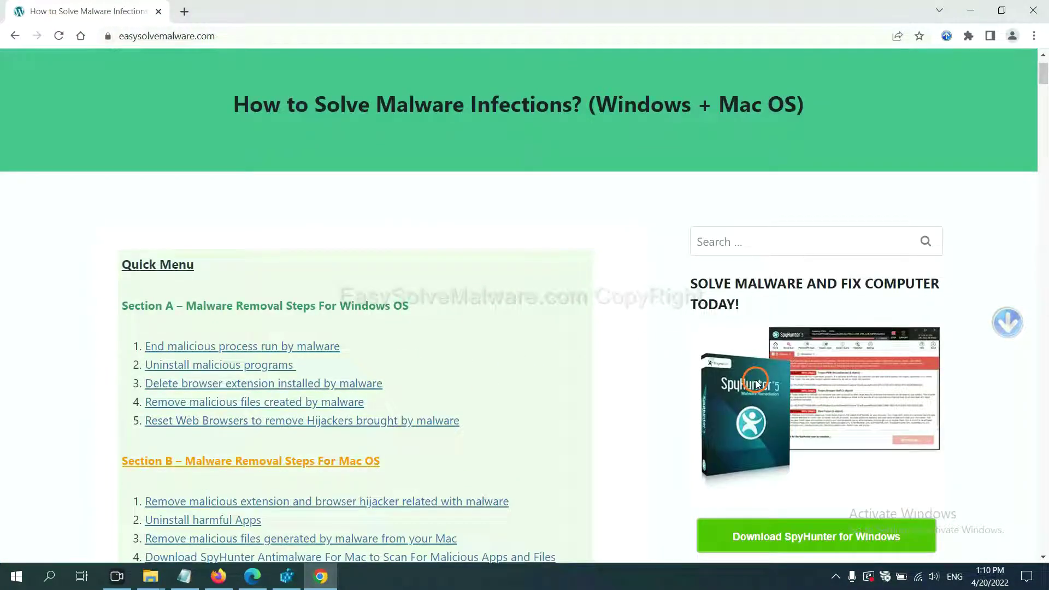
scroll(758, 384, "up", 1)
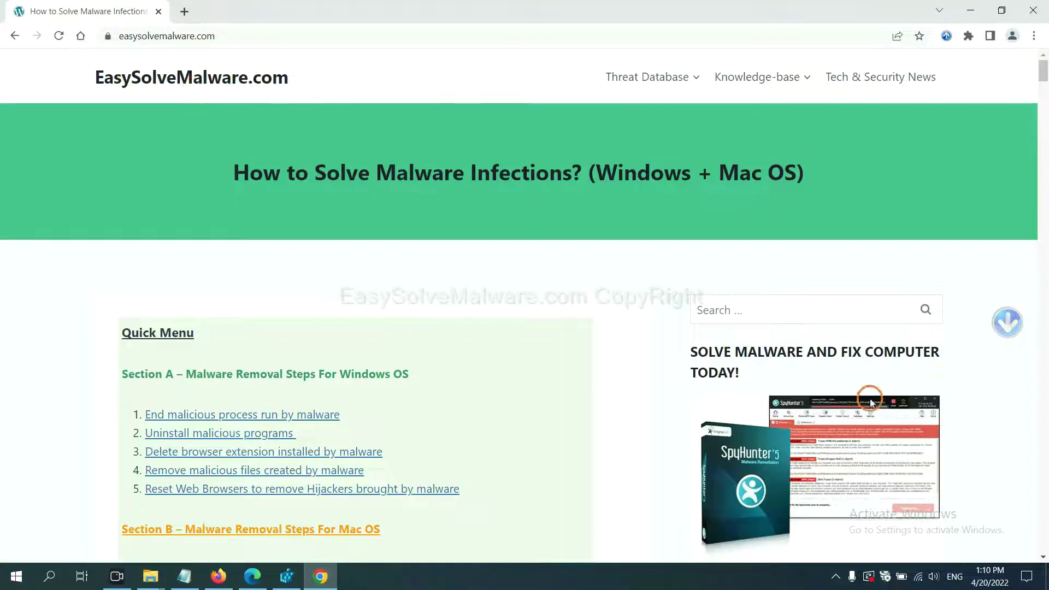
scroll(873, 409, "down", 2)
scroll(873, 409, "down", 2)
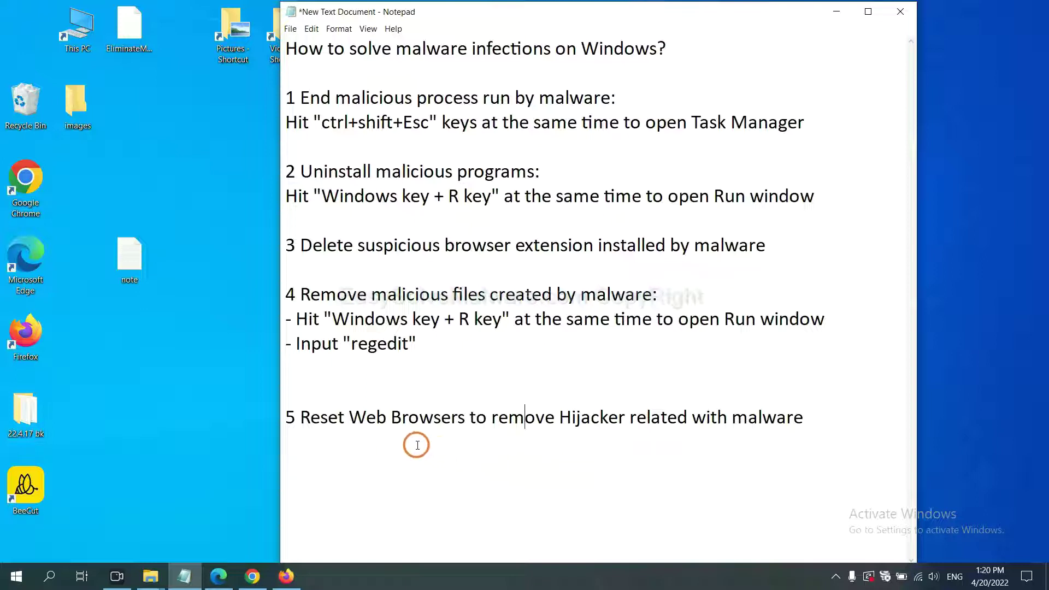
- Search Chrome settings for 'reset' and bring up the Restore settings to original defaults confirmation
left_click(242, 584)
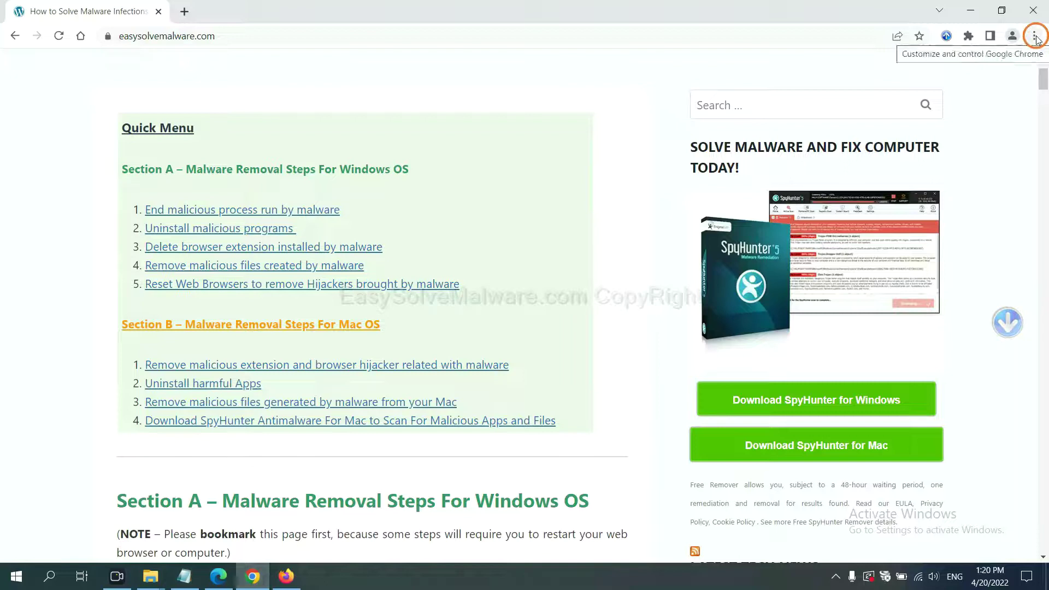
left_click(1035, 37)
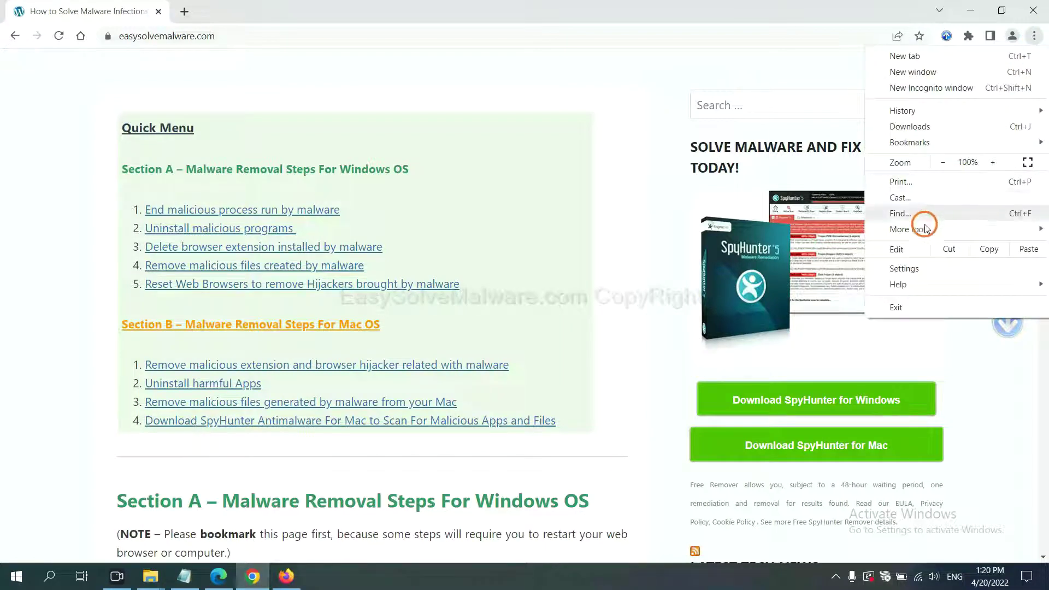
left_click(902, 268)
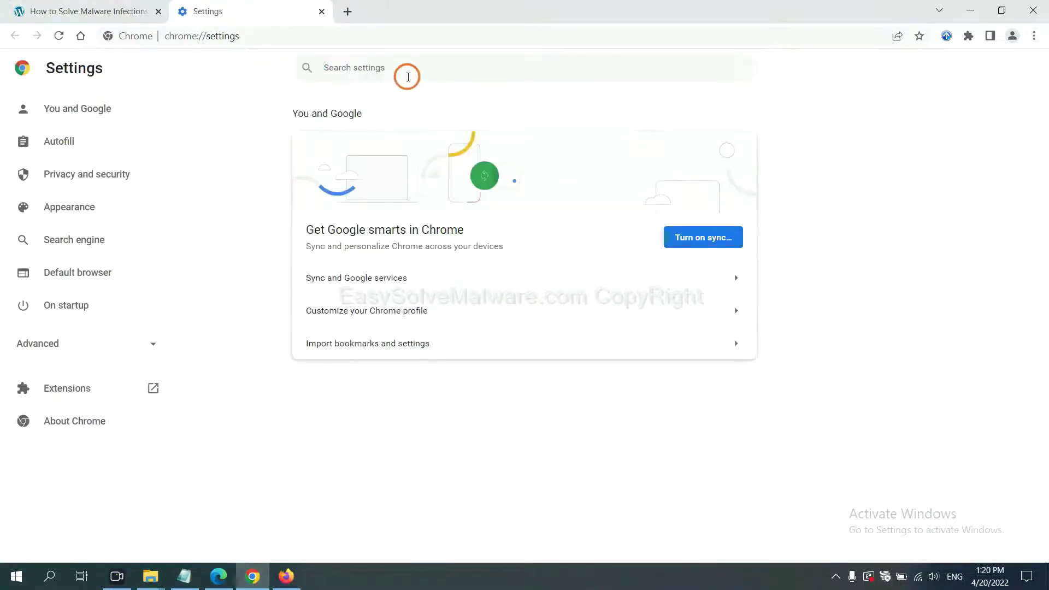
type("reset")
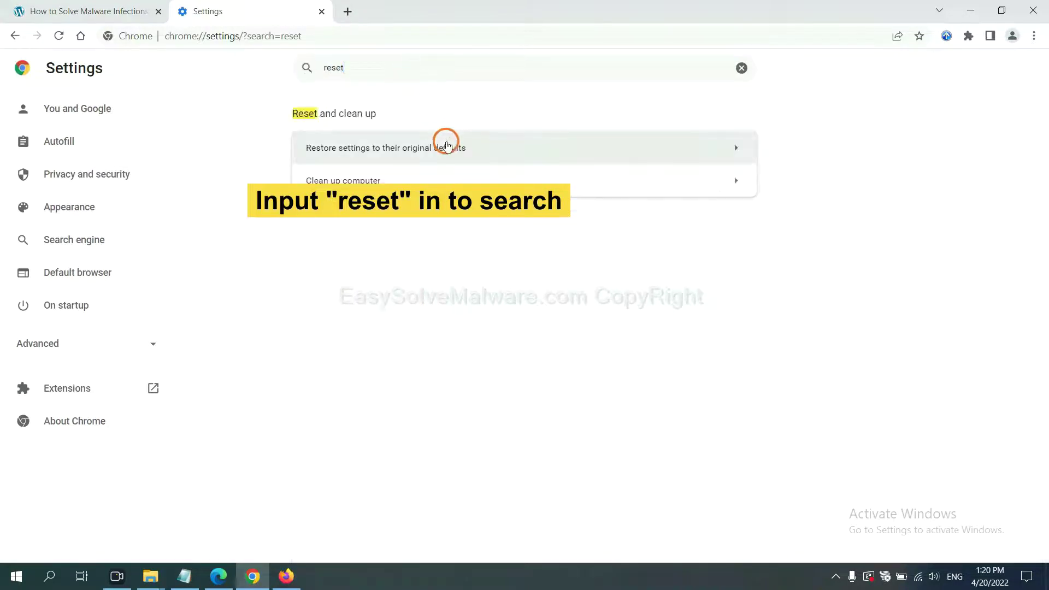
left_click(452, 148)
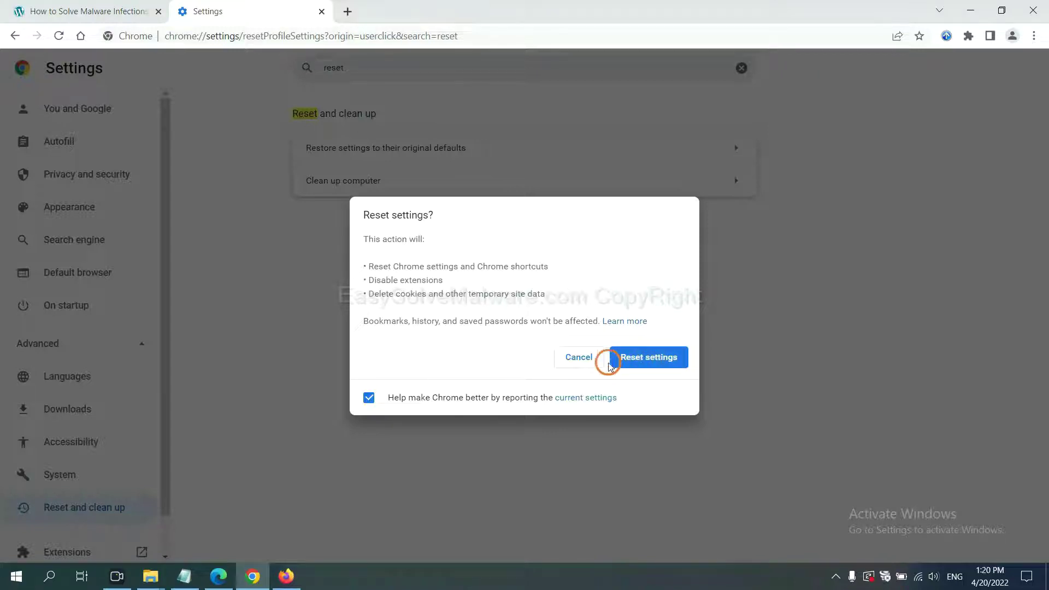
left_click(289, 575)
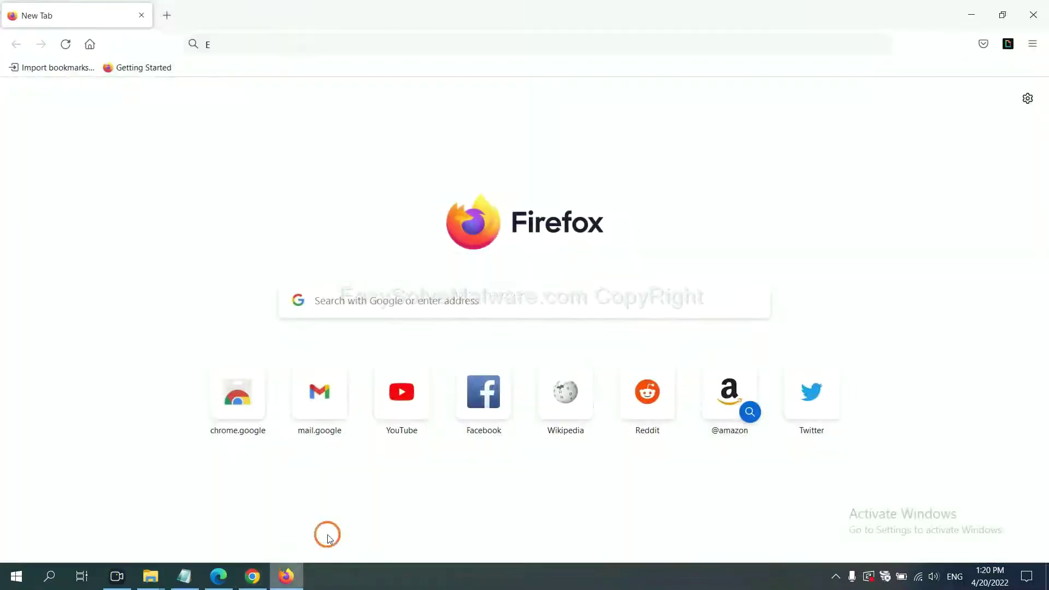
- Open Firefox's Troubleshooting Information page and bring up the Refresh Firefox prompt
left_click(1032, 48)
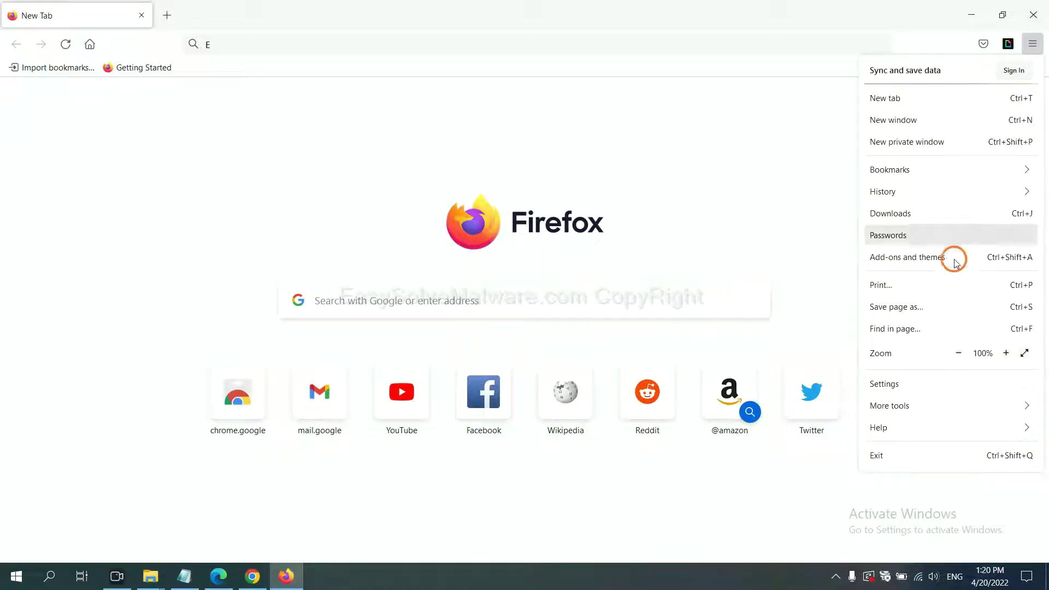
left_click(902, 427)
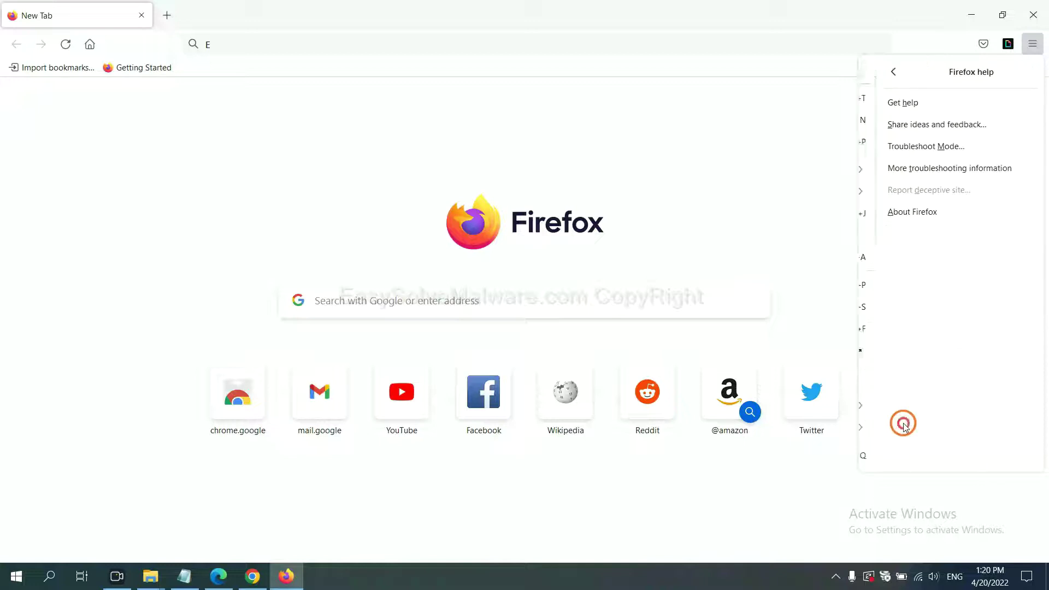
left_click(922, 169)
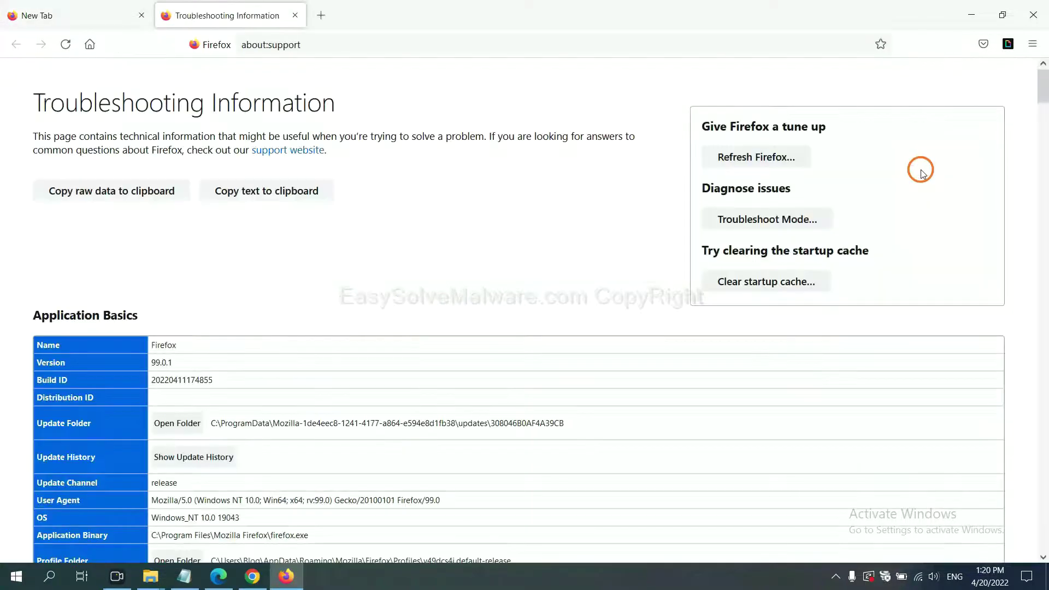
left_click(737, 160)
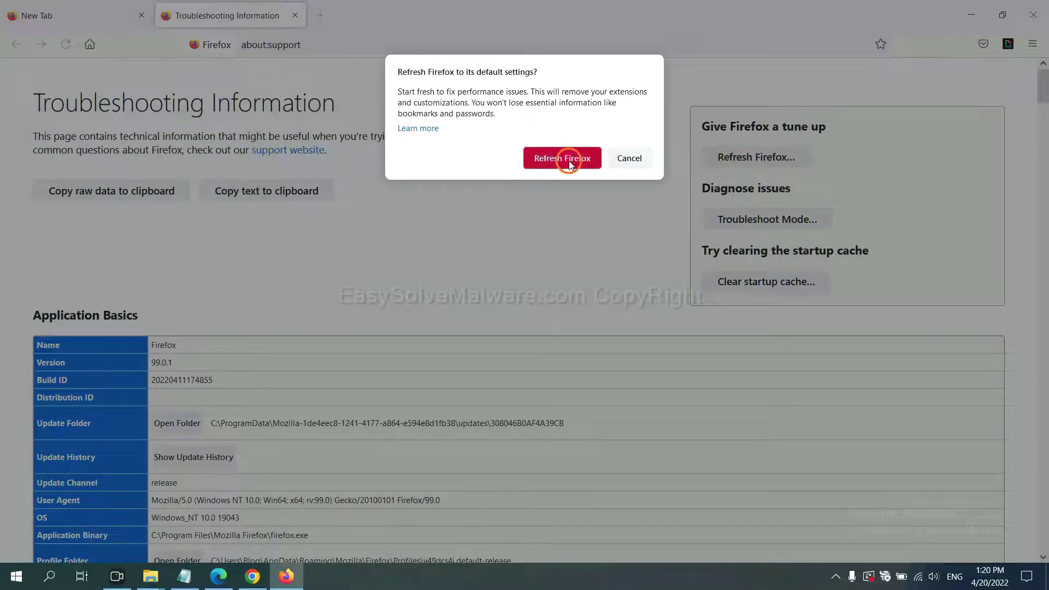
left_click(219, 577)
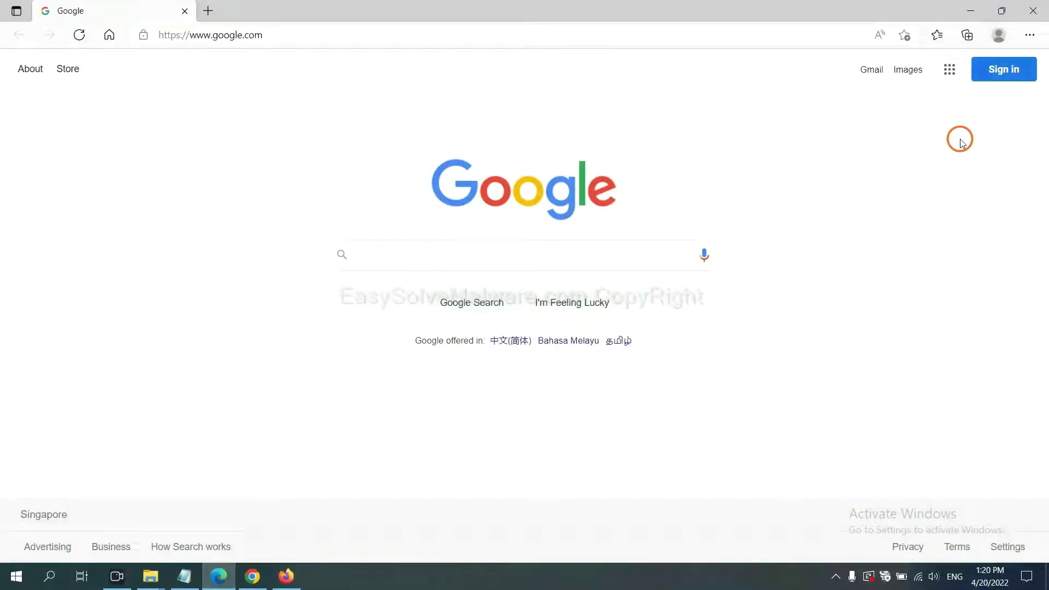
- Search Edge settings for 'reset' and bring up the Restore settings to default values dialog
left_click(1030, 37)
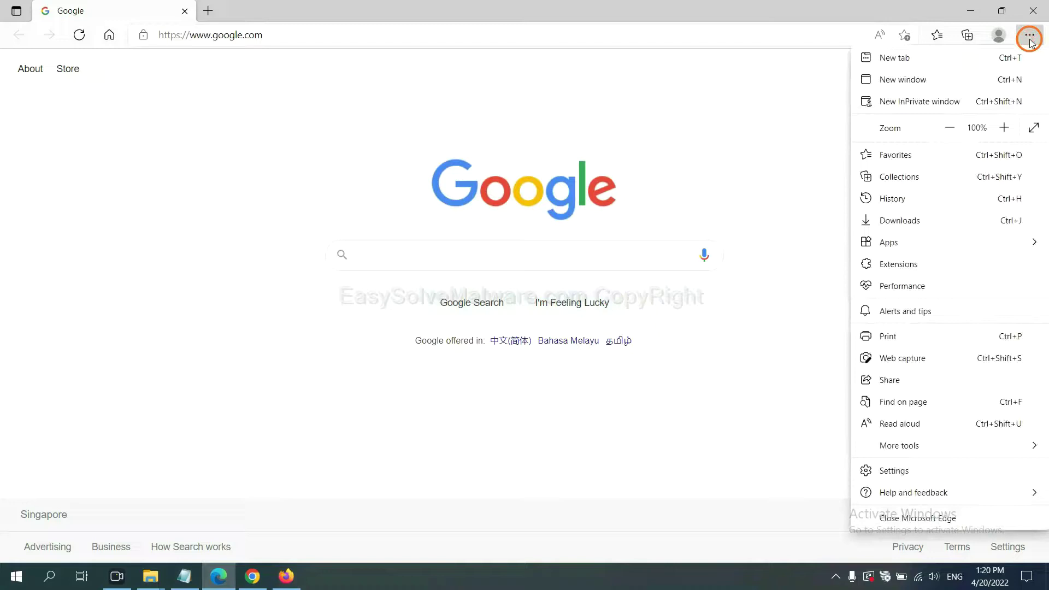
left_click(894, 471)
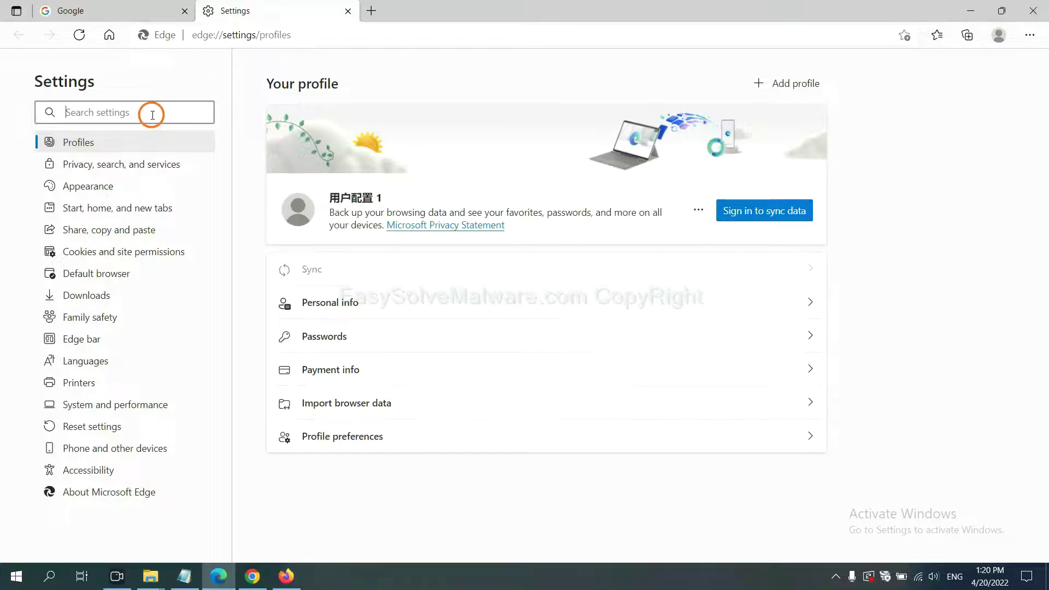
type("re")
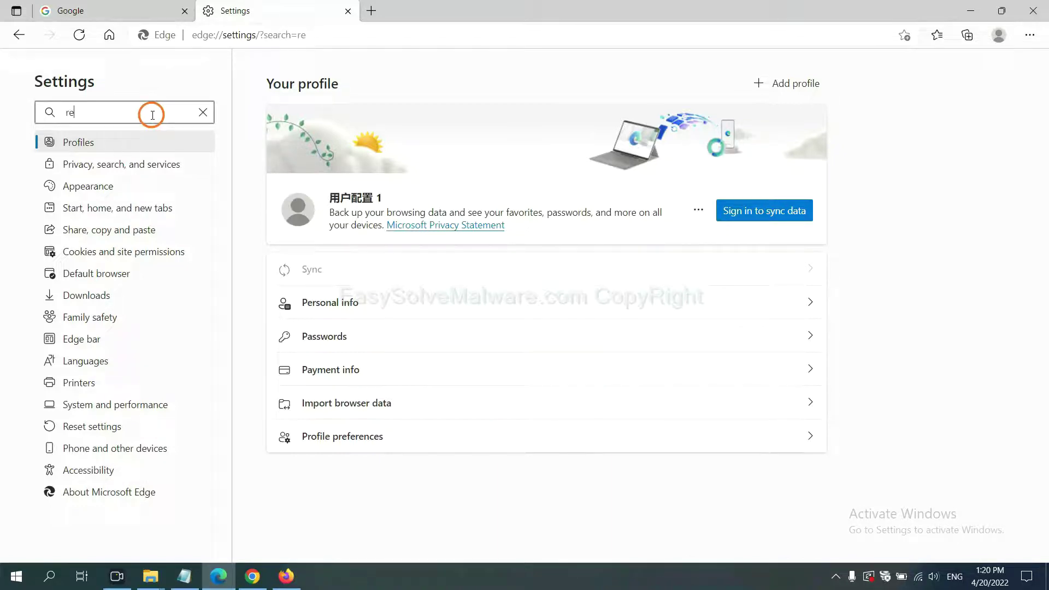
type("set")
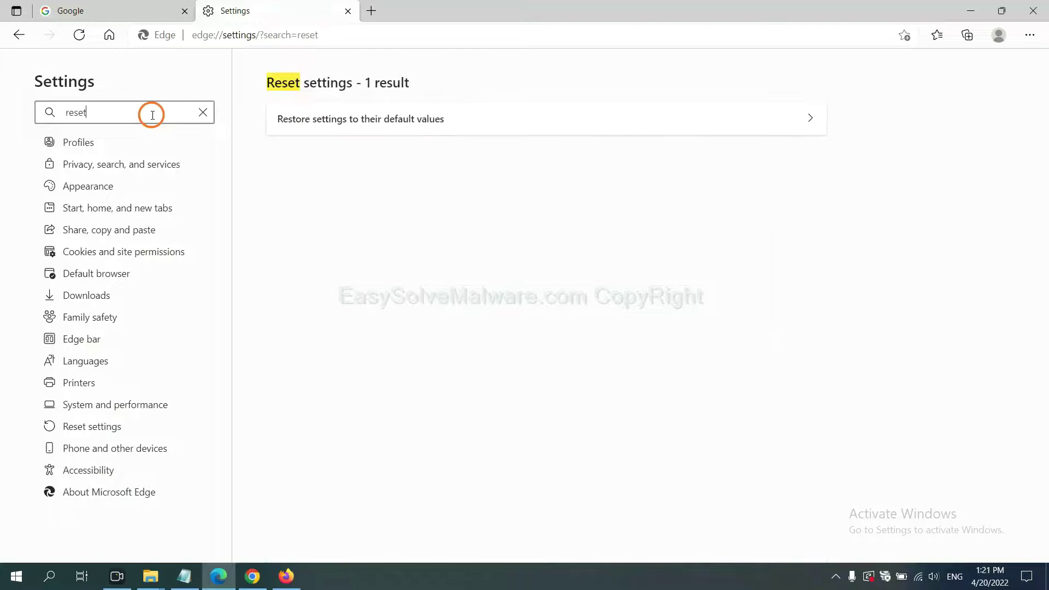
left_click(367, 116)
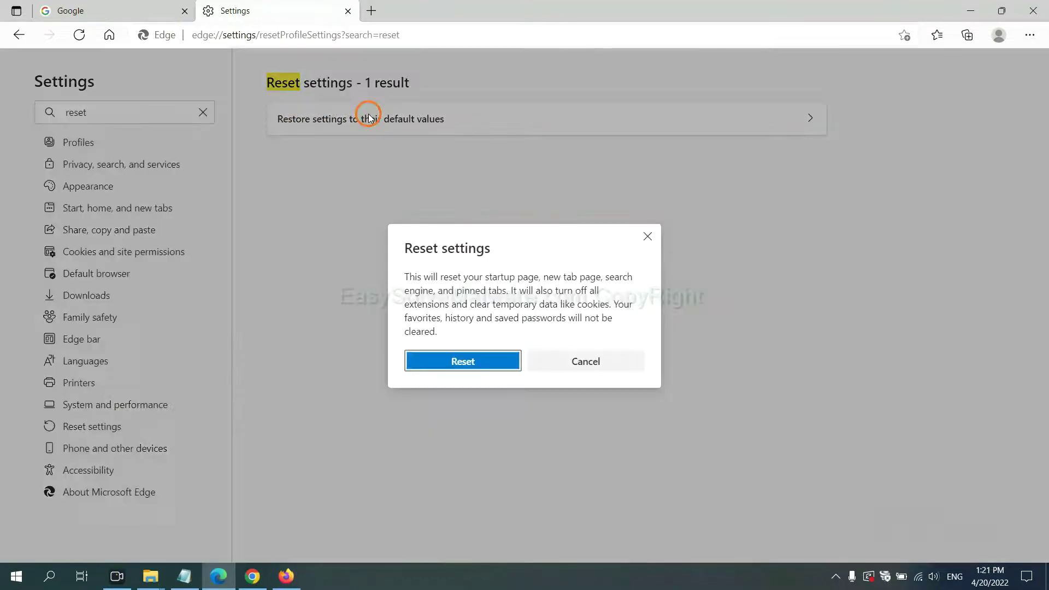